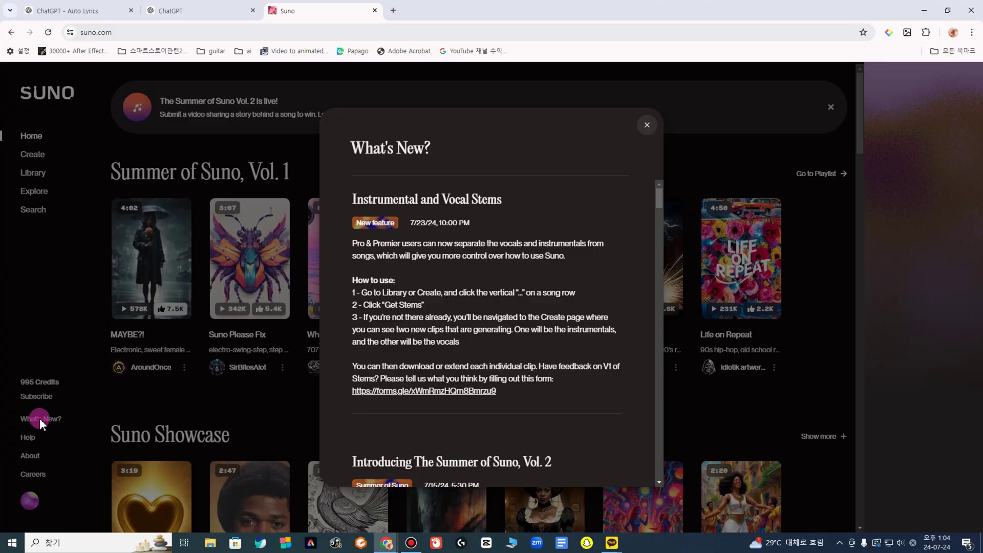
- Copy the Instrumental and Vocal Stems announcement text from Suno's What's New and paste it into a new ChatGPT message
drag(362, 243, 537, 388)
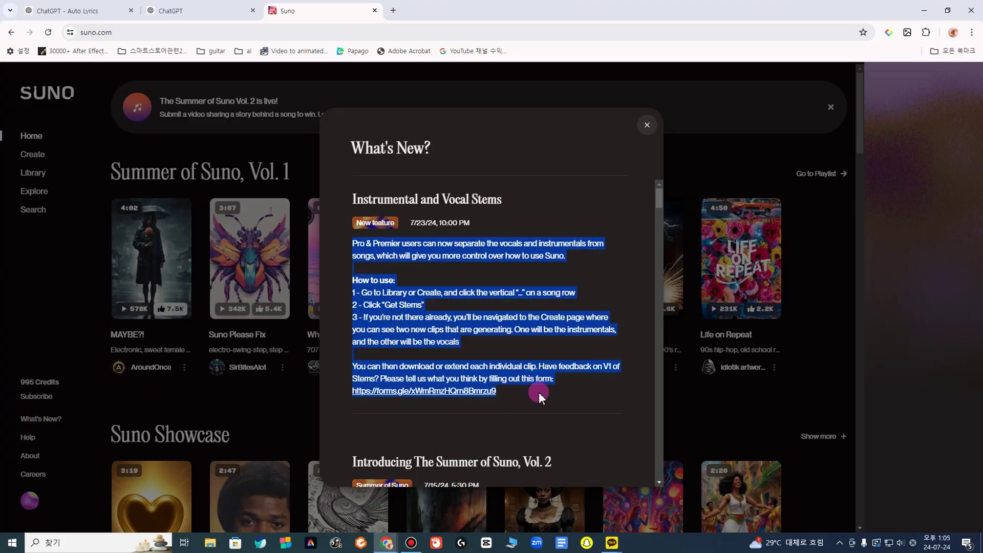
click(225, 11)
key(ctrl+v)
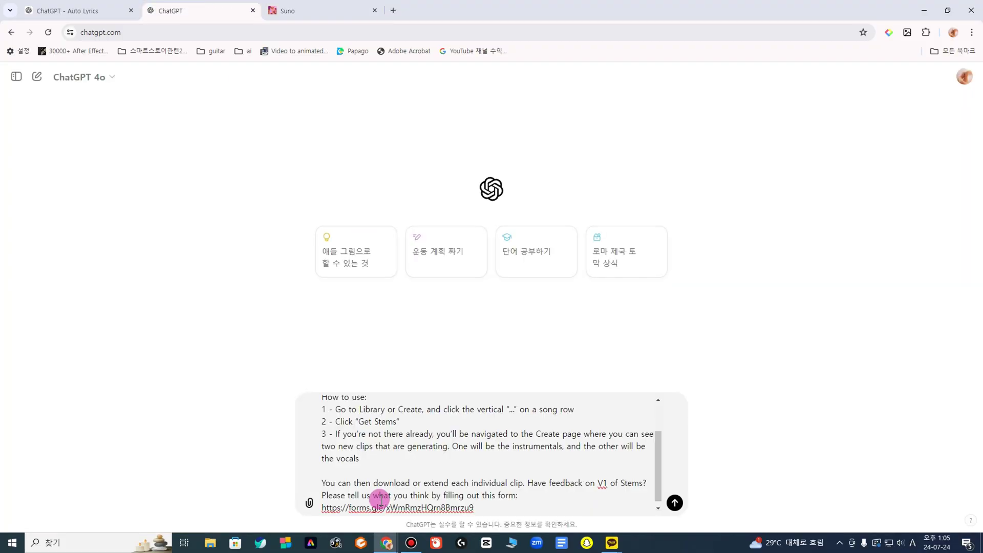
- Add a ====== separator and the request "위내용 한글로 요약해줘" below the pasted text, send it, and read through the summary
key(shift+Return)
text(dn)
key(shift+Return)
key(Hangul)
text(위)
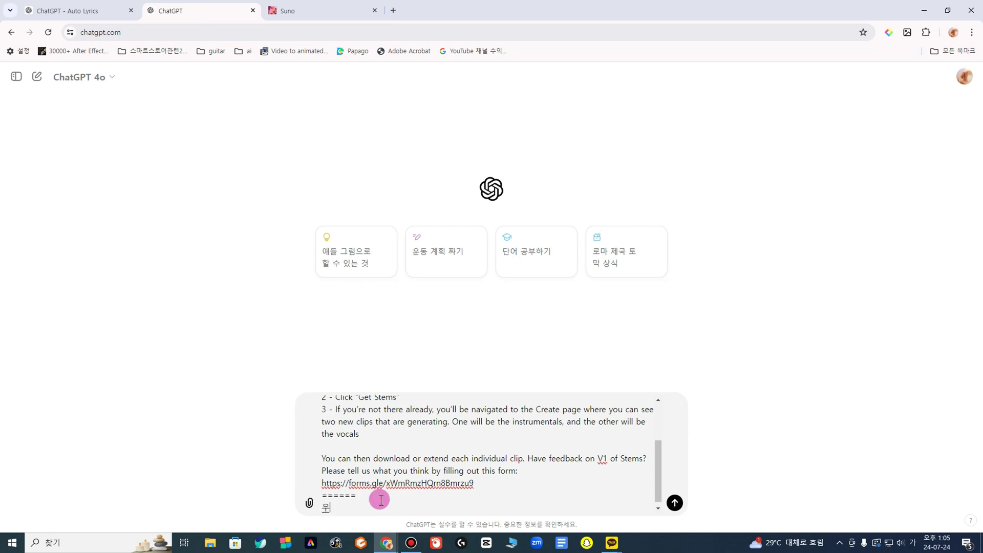
text(내용 한글로 요약해줘)
key(Return)
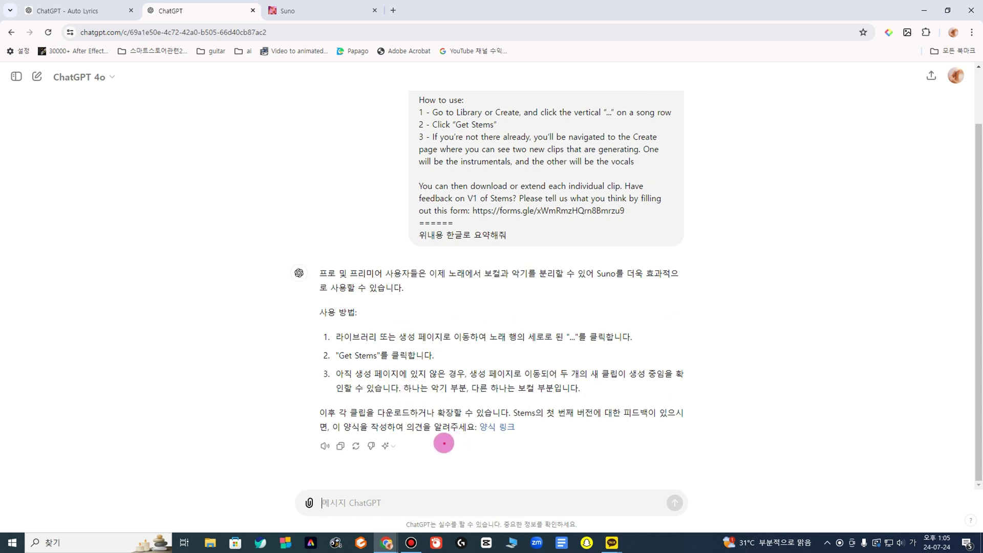
drag(310, 254, 694, 468)
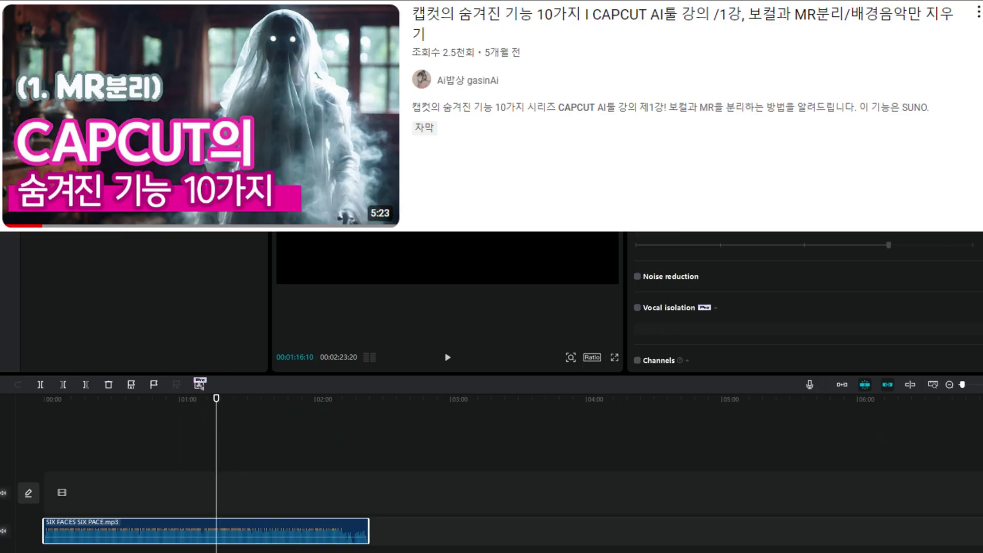
- Turn on Vocal isolation with Keep vocal for the SIX FACES SIX PACE.mp3 clip in CapCut and play it back
scroll(652, 248, down, 1)
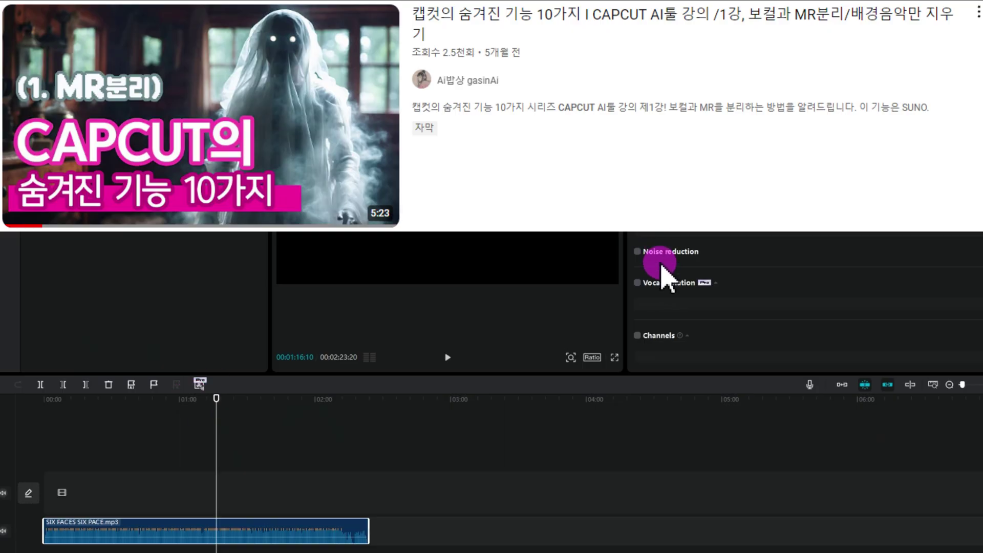
drag(624, 269, 722, 299)
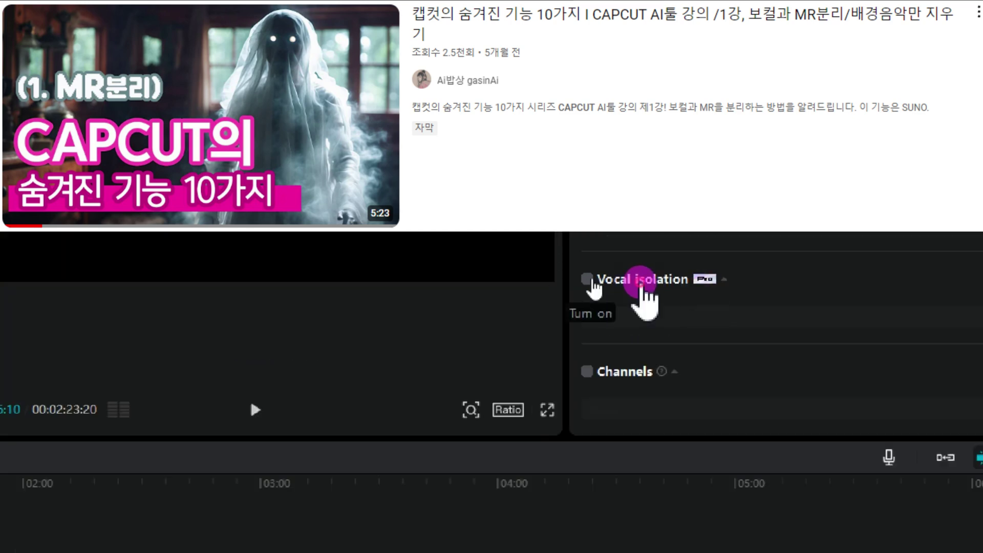
click(638, 283)
key(space)
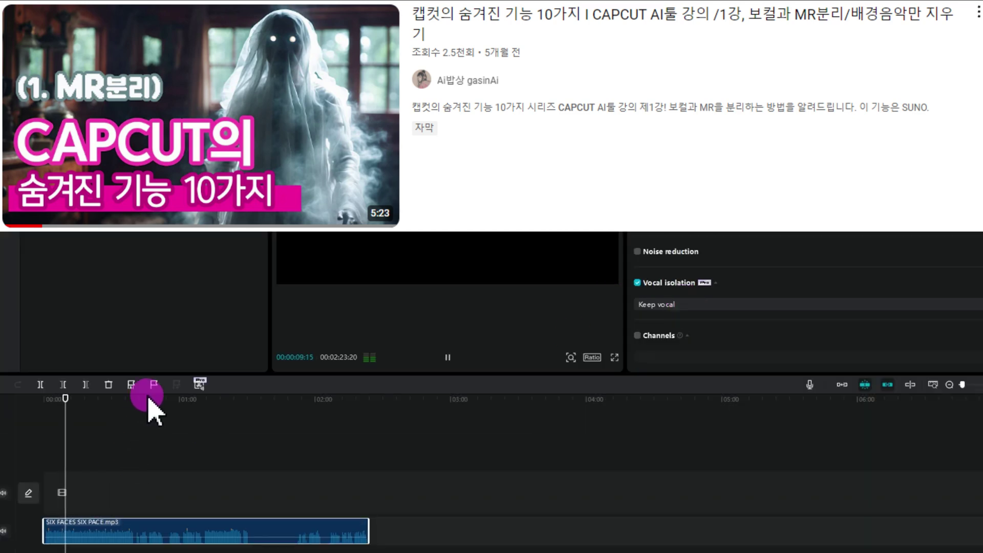
click(152, 402)
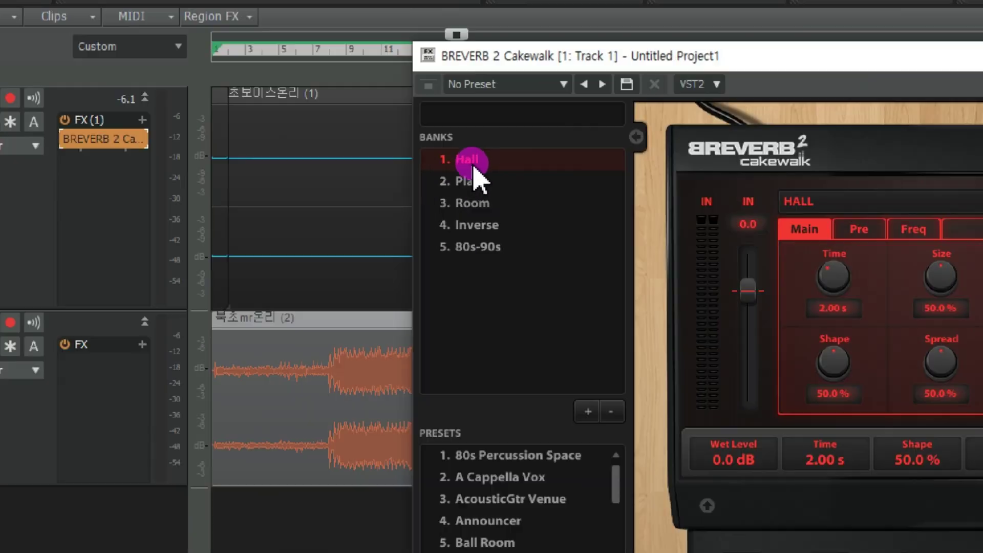
- Apply the Medium Hall preset from the Hall bank to Track 1's BREVERB 2 in Cakewalk and play the project
scroll(478, 344, down, 2)
scroll(478, 358, down, 5)
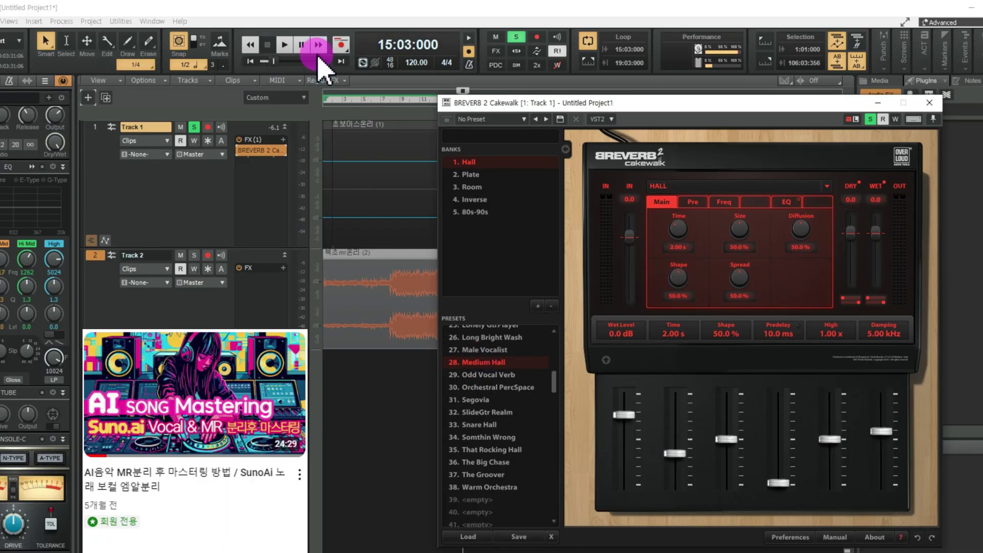
click(284, 44)
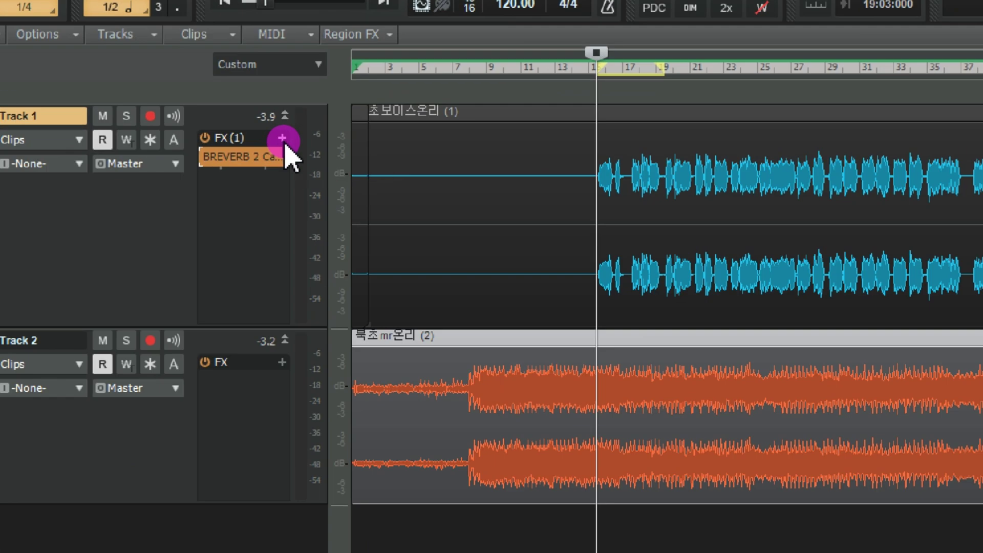
- Insert a Sonitus Equalizer audio effect on Track 1
click(283, 139)
mouse_move(369, 190)
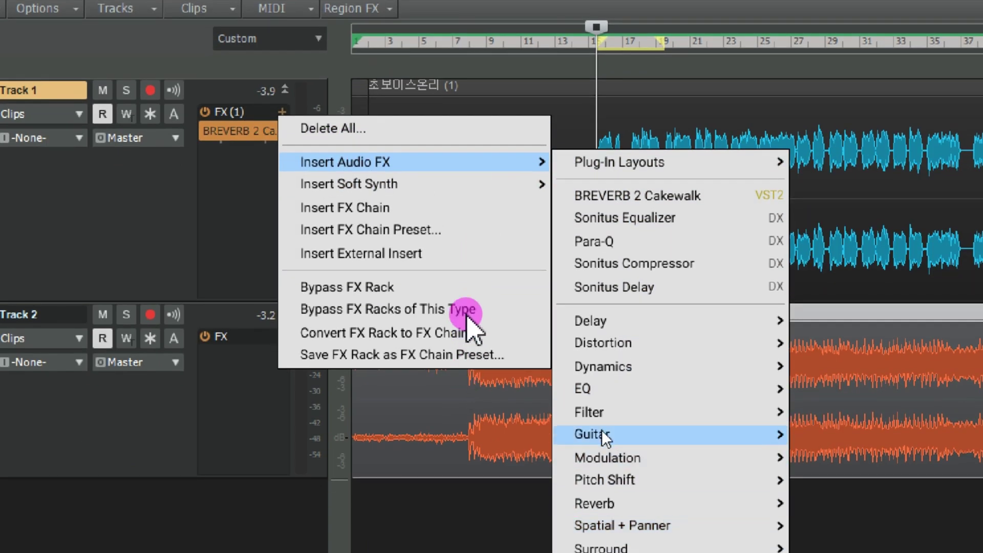
mouse_move(598, 392)
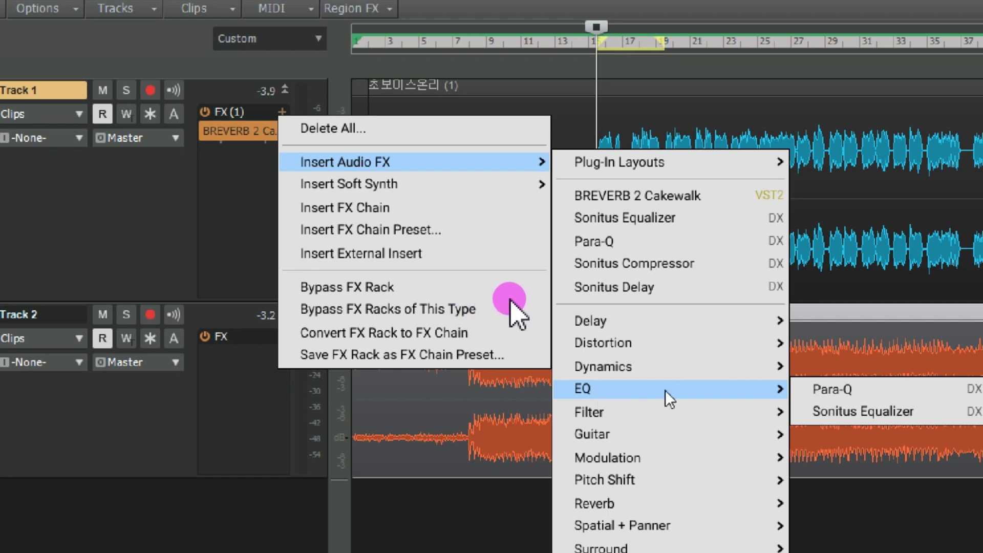
click(833, 413)
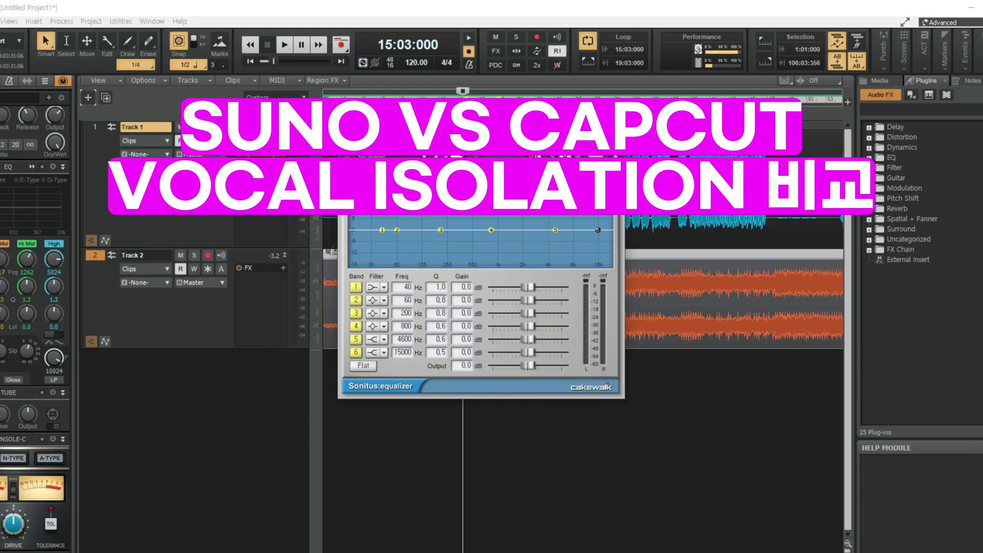
drag(514, 31, 720, 249)
key(space)
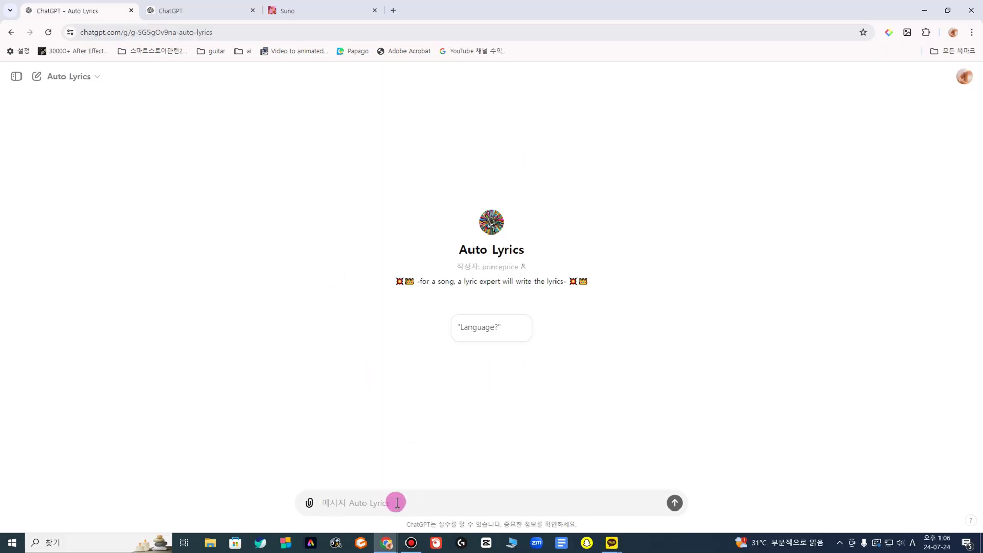
- Answer the Auto Lyrics chat in ChatGPT with 한국어, then 팝, 소나기같은 사랑, 여성, then 핑거기타, 3분30초, 소나기
text(한국어)
key(Return)
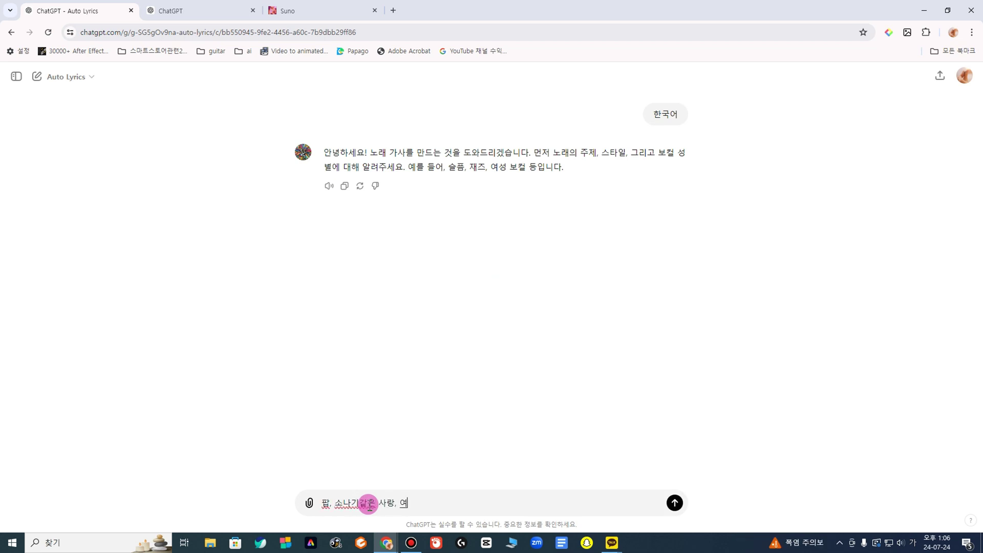
key(Return)
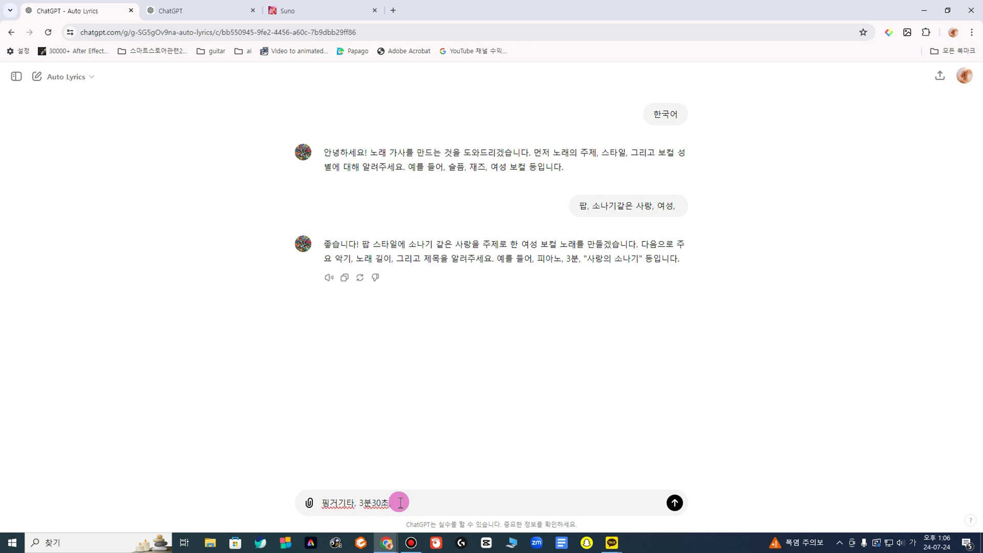
key(Return)
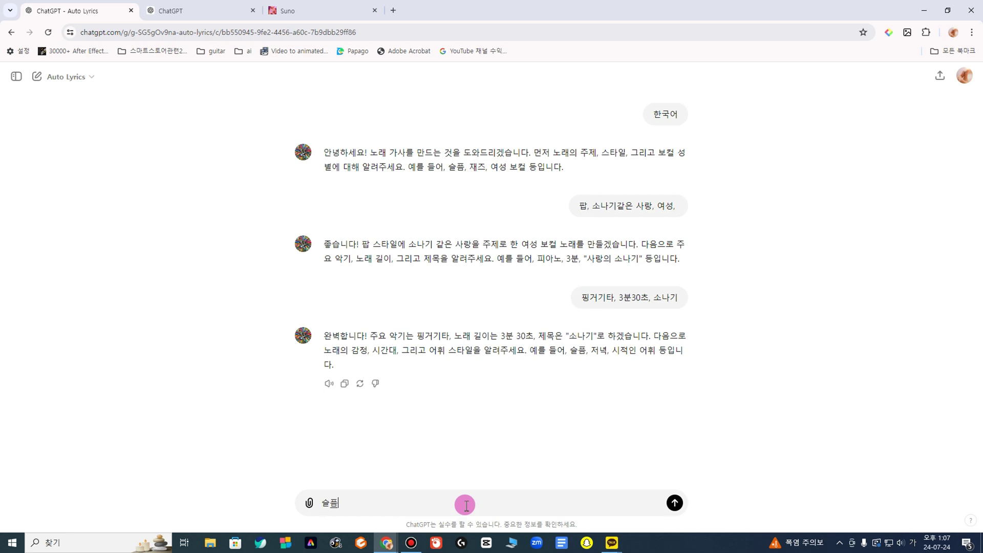
- Specify the mood, time and wording as "슬픔과 기대, 오후, 구어체" and approve the proposed story with 좋아
text(슬픔과 기대, 오후, 구어체)
key(Return)
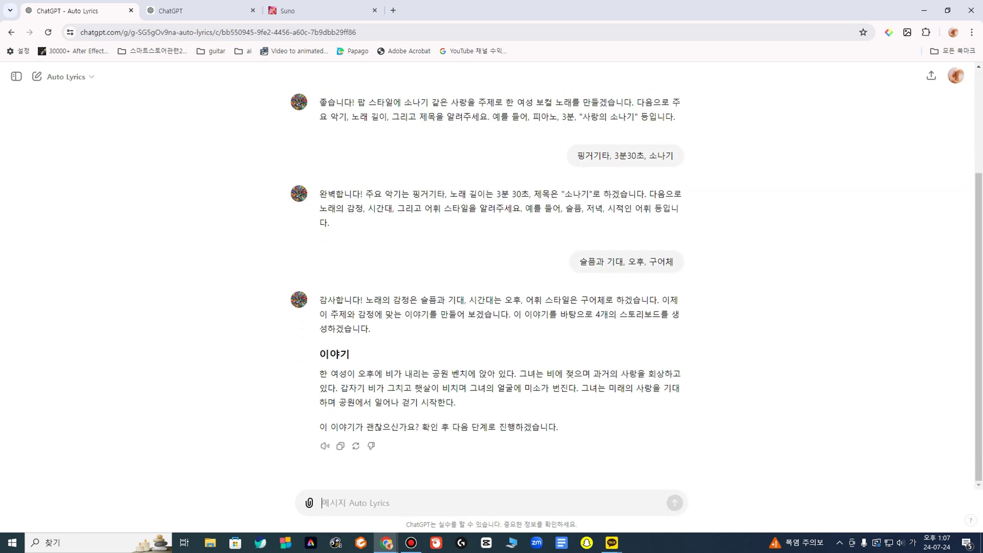
text(좋아)
key(Return)
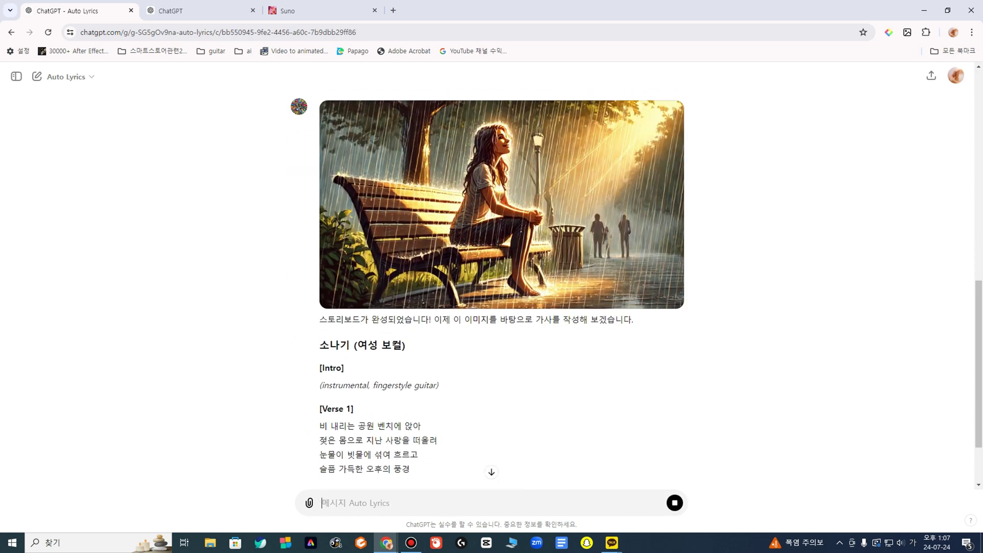
click(491, 471)
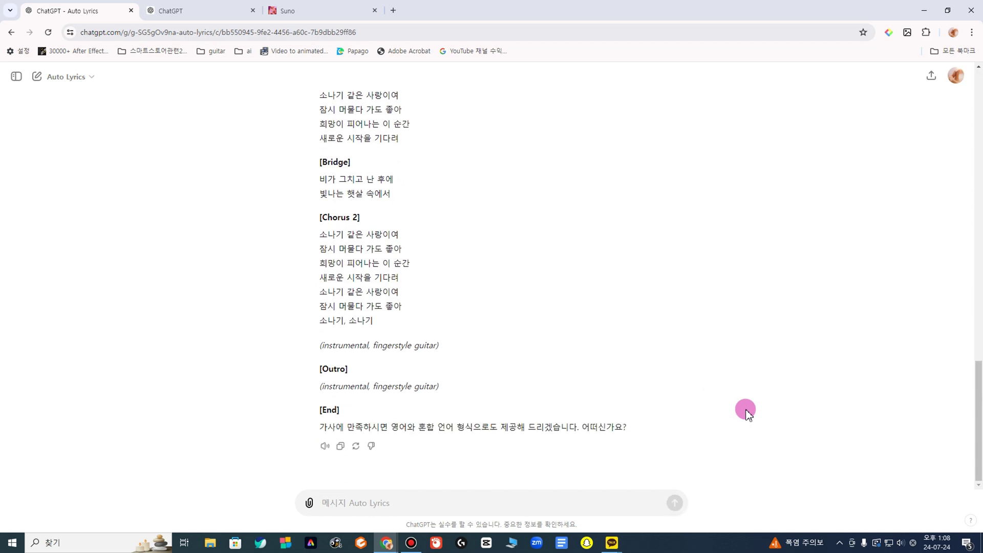
- Accept the offer of English and mixed-language versions of the lyrics by replying 좋아
click(392, 506)
text(ㅈ좋아)
key(Return)
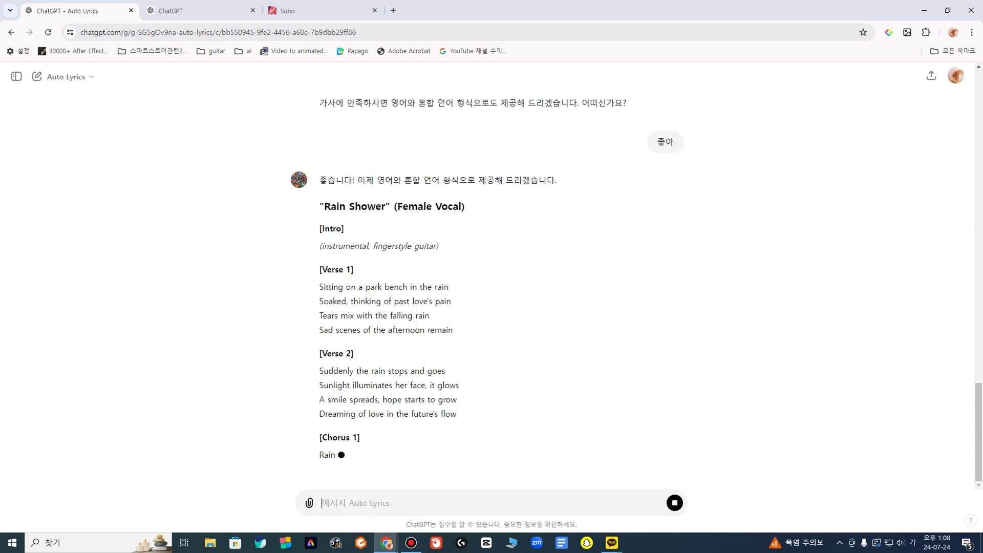
click(491, 471)
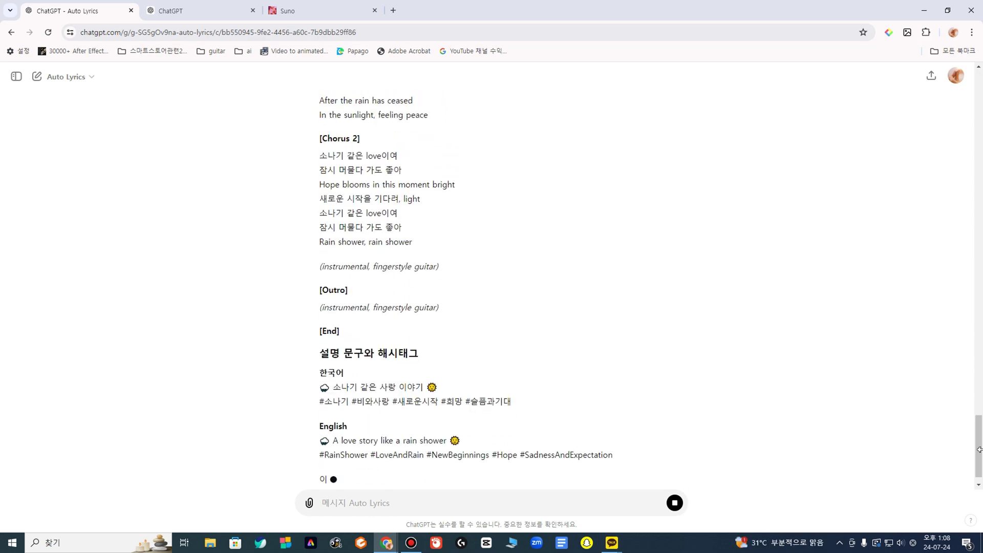
- Paste the mixed Korean-English lyrics into the custom song's lyrics on Suno's Create page and enlarge the lyrics box
key(ctrl+3)
click(166, 130)
key(ctrl+v)
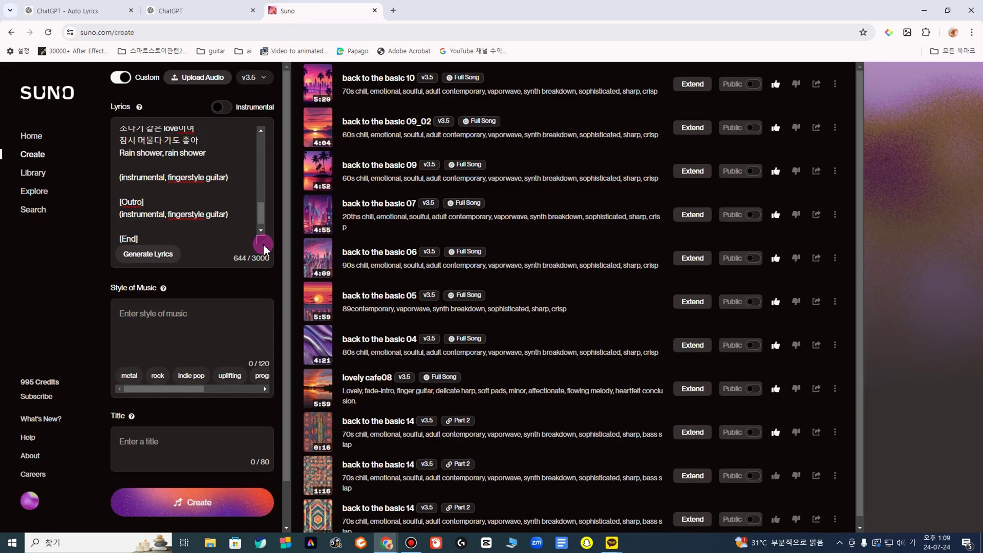
drag(263, 244, 263, 353)
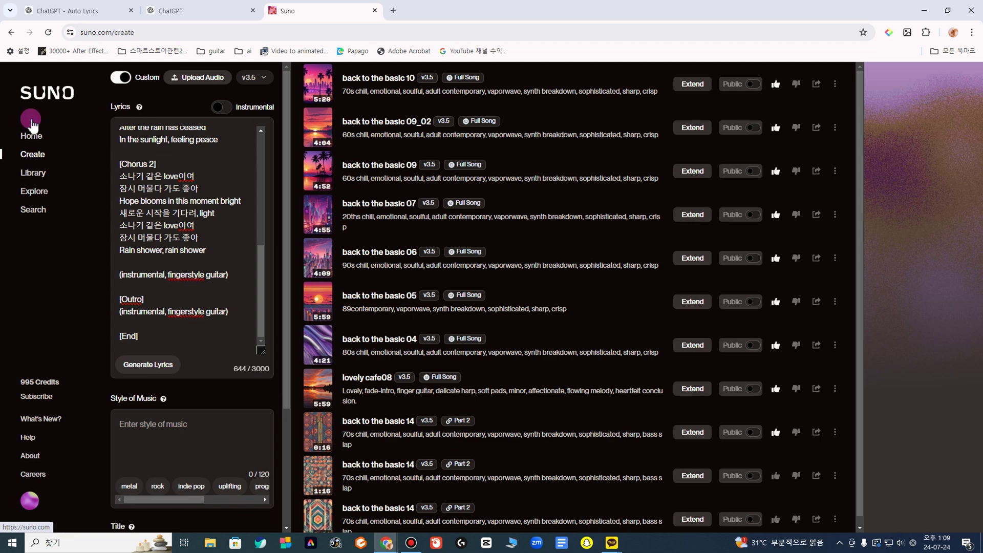
- Open the melody prompt playlist in the Suno library and examine the style descriptions of its songs
click(29, 174)
click(188, 152)
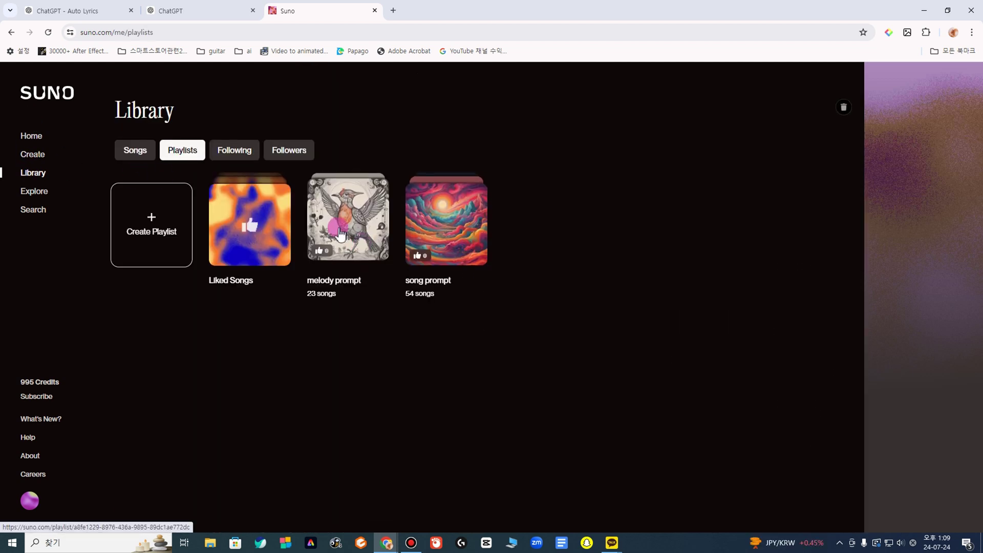
click(338, 231)
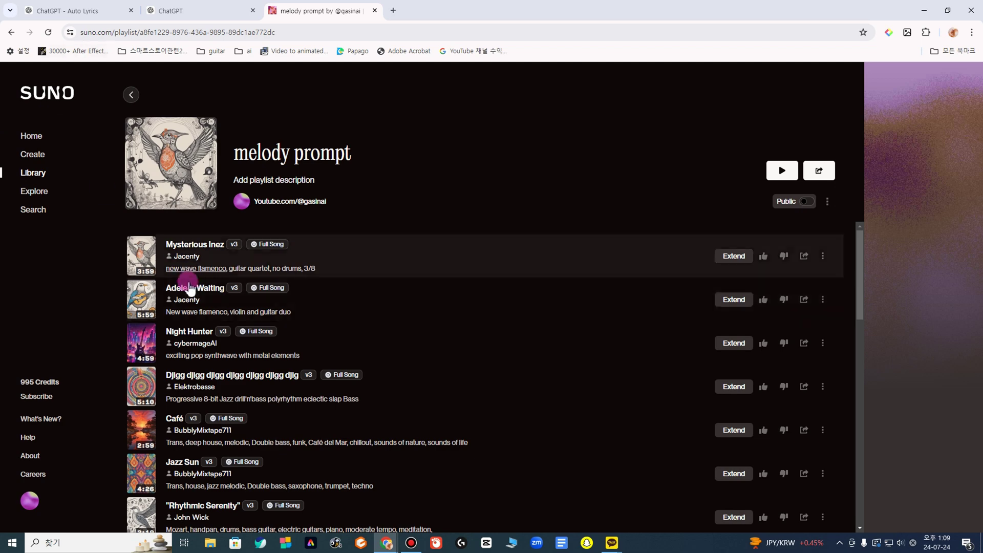
scroll(125, 316, down, 2)
scroll(110, 317, down, 2)
scroll(109, 316, down, 4)
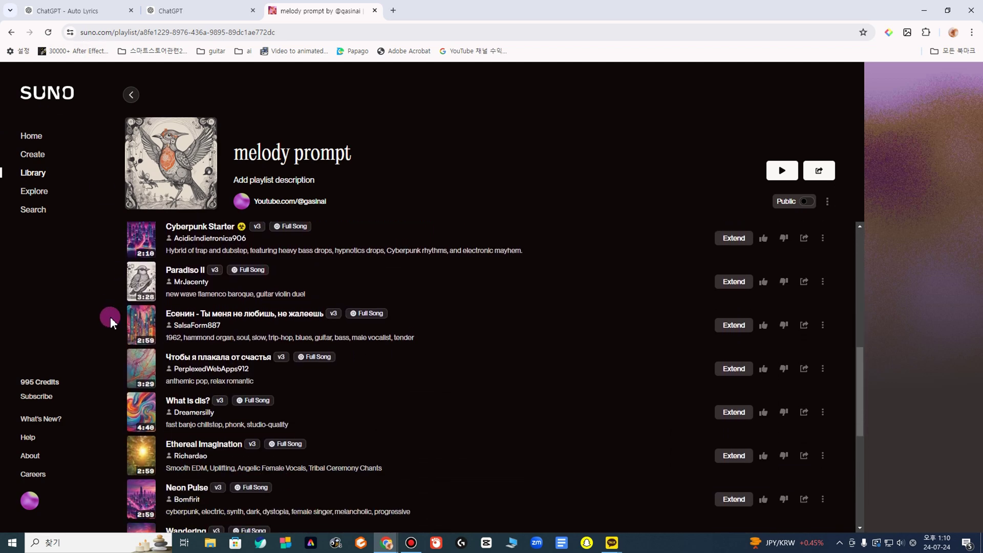
scroll(110, 316, down, 4)
scroll(109, 316, up, 7)
scroll(109, 316, up, 4)
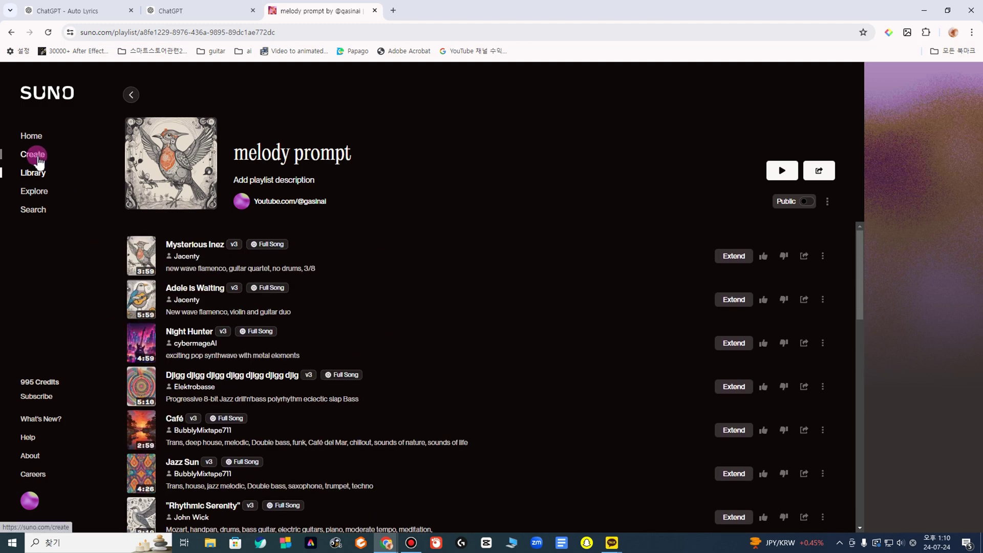
- Browse the pages of songs in the library and open the 2:44 version of Melancholic cat song01 on page 5
click(35, 173)
scroll(786, 297, down, 4)
click(836, 194)
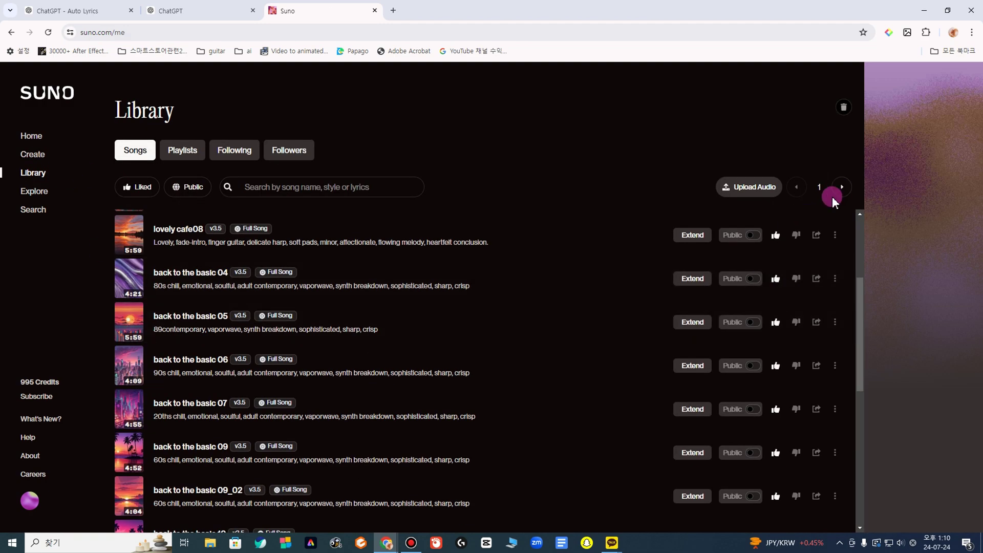
click(842, 197)
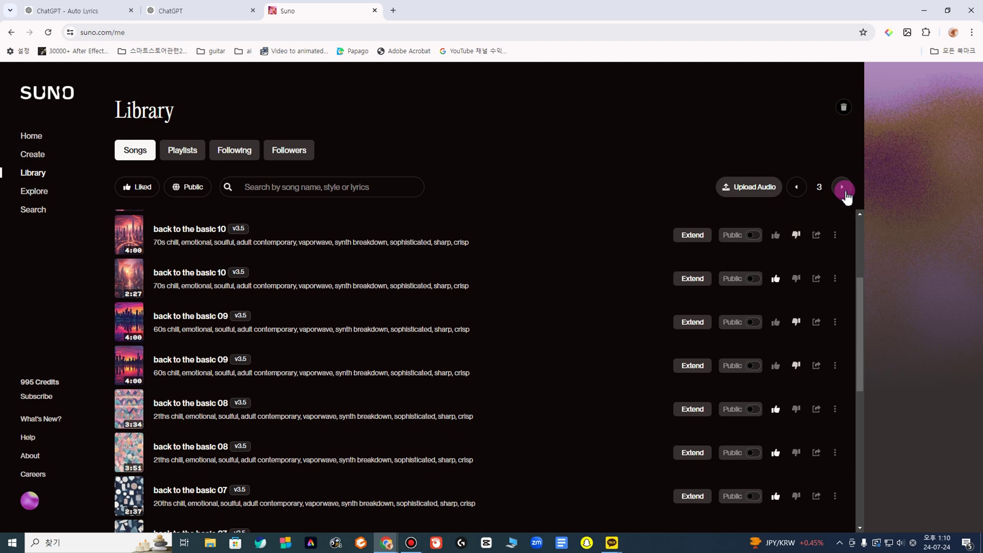
click(845, 198)
click(843, 194)
click(842, 194)
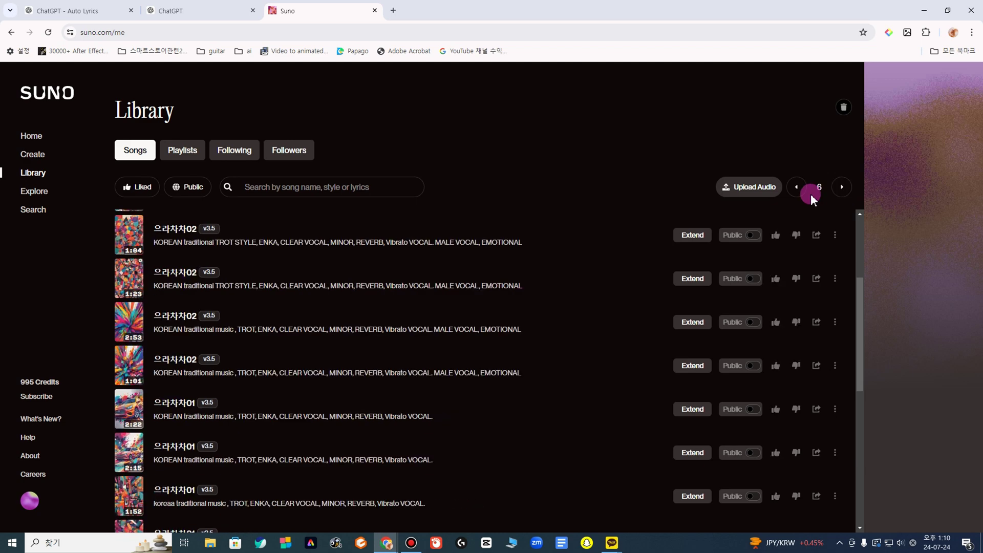
click(797, 188)
click(118, 241)
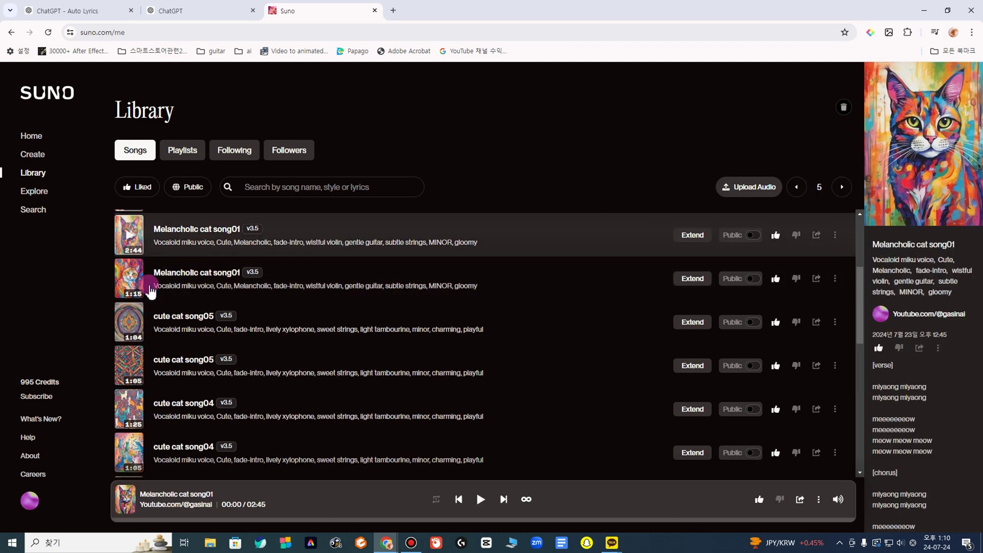
- Browse the library's song pages from page 5 up to page 13 and go back to page 12
scroll(143, 353, down, 2)
scroll(145, 356, up, 2)
scroll(383, 281, up, 3)
scroll(333, 344, down, 9)
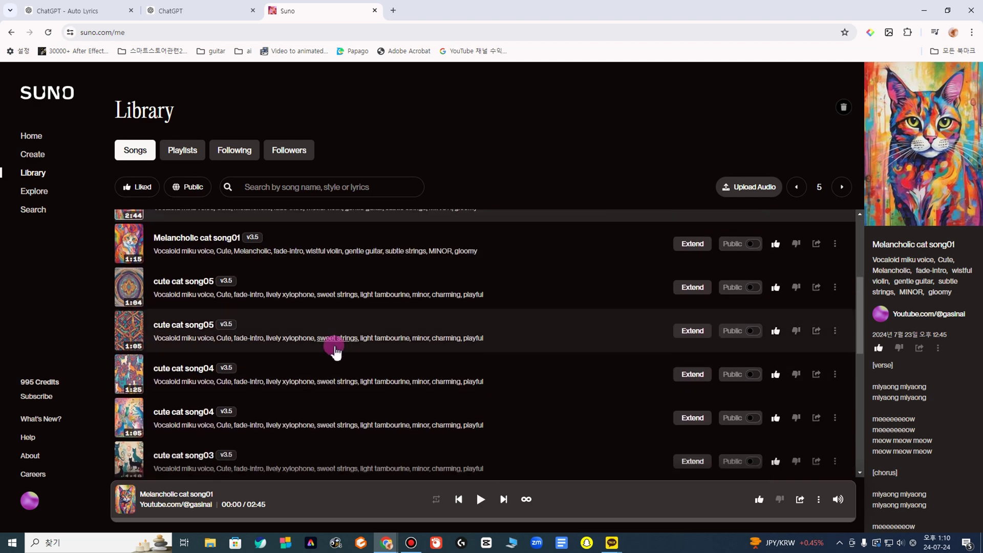
click(844, 192)
click(845, 192)
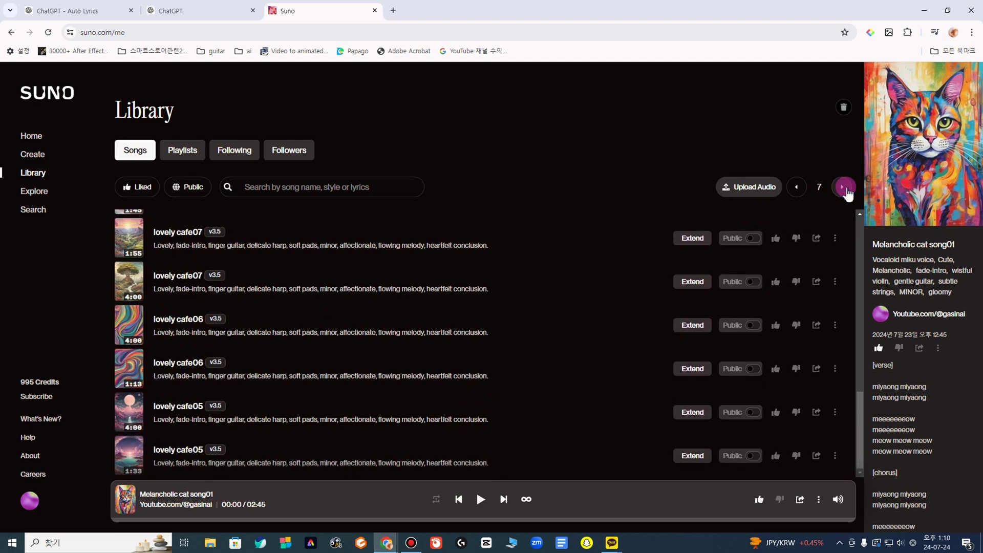
click(845, 192)
click(844, 193)
click(846, 190)
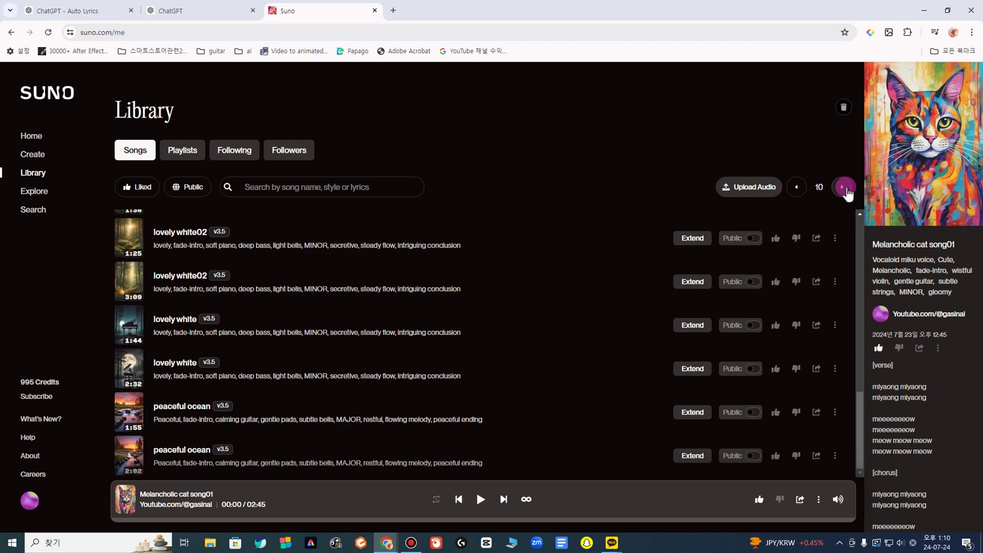
click(846, 190)
click(846, 191)
click(844, 189)
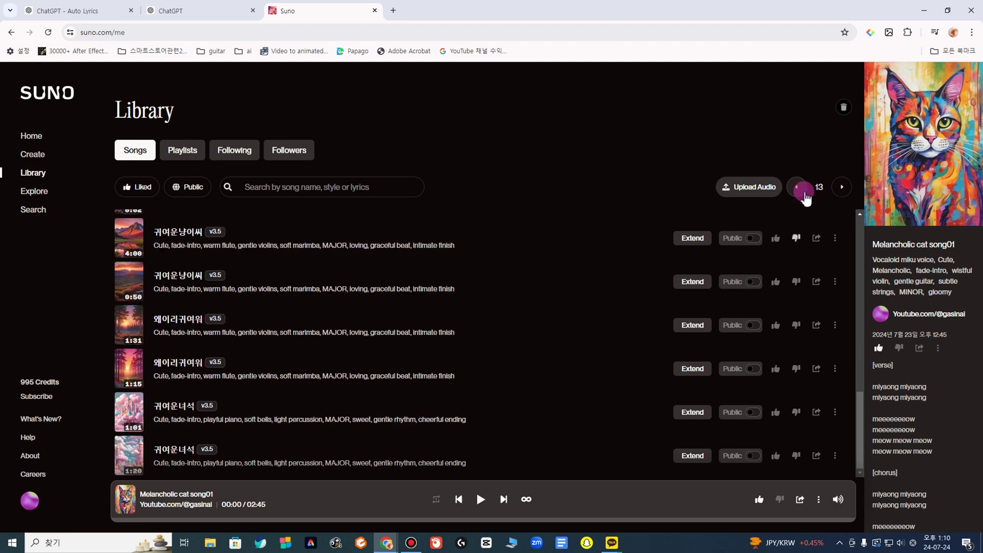
click(796, 187)
- Play the Melancholic flower songs on library page 12 and reuse the prompt of the second one
click(130, 241)
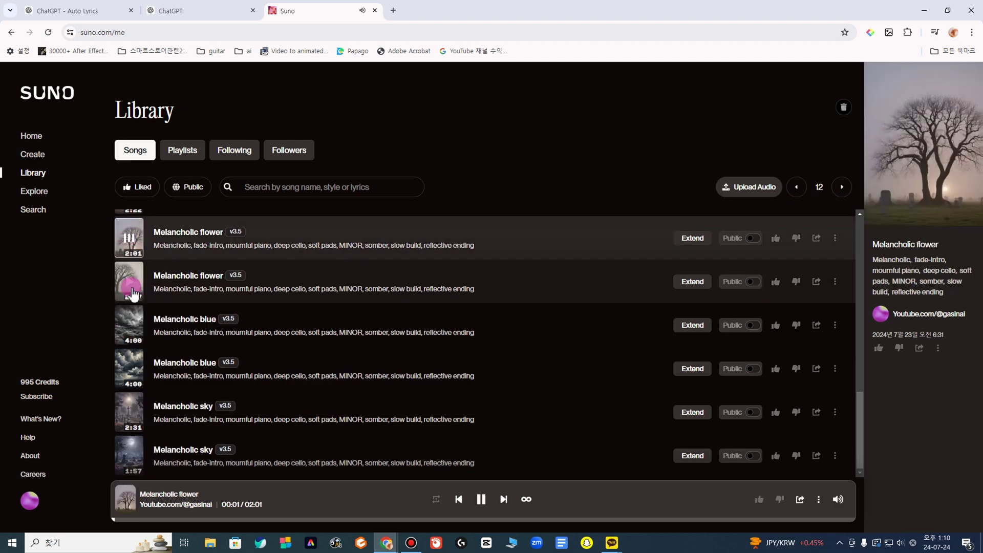
click(773, 281)
click(835, 282)
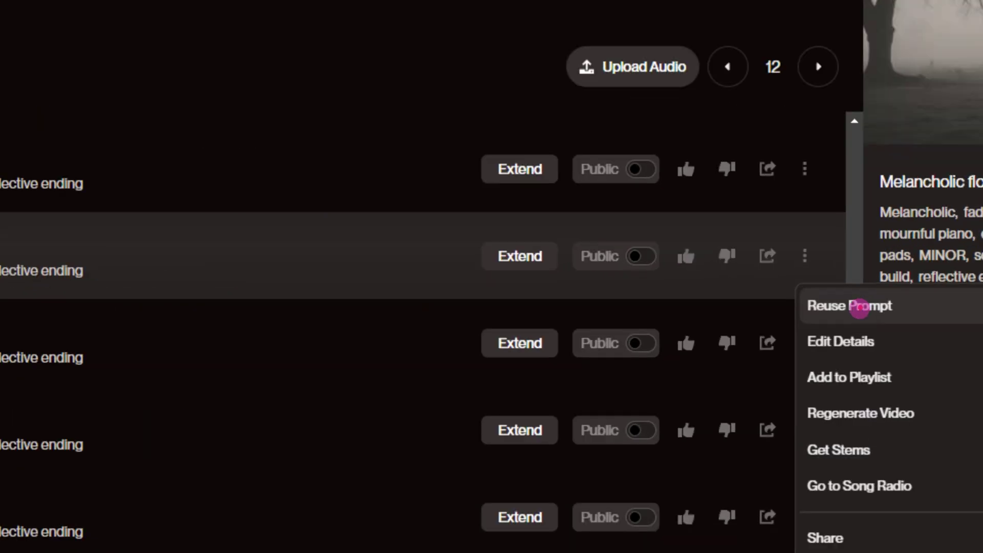
click(855, 307)
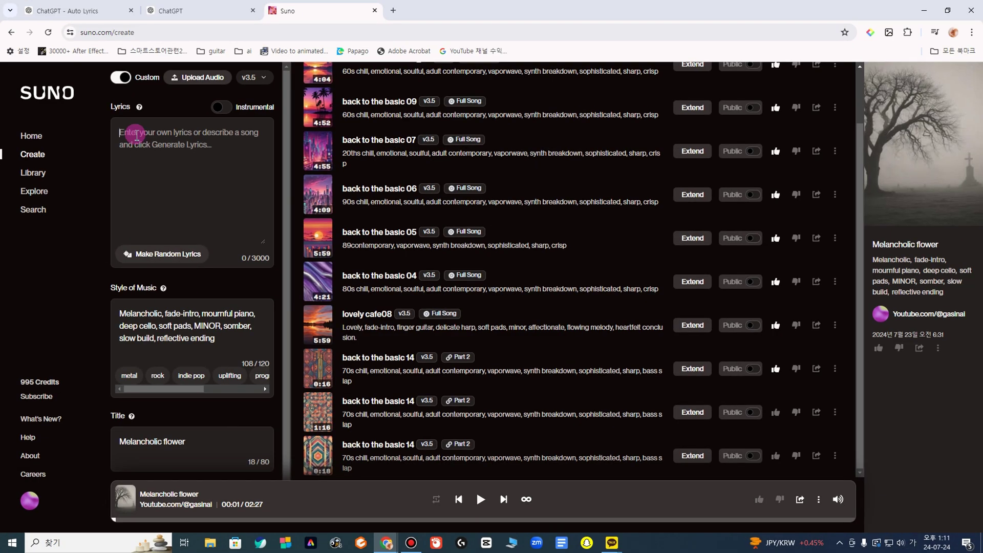
- Paste the mixed Korean-English lyrics into the custom song's lyrics and remove the [Verse 1] heading
click(148, 226)
key(ctrl+v)
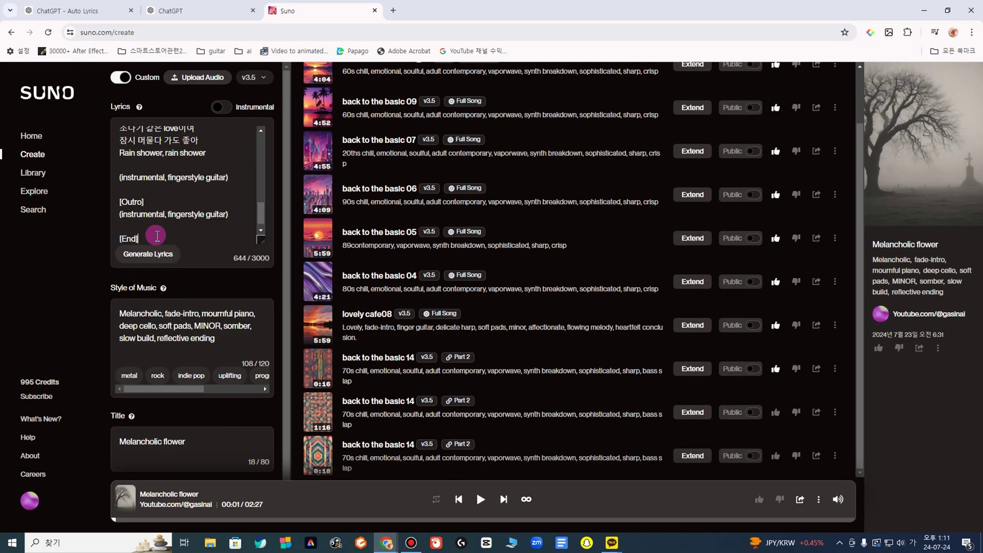
key(BackSpace)
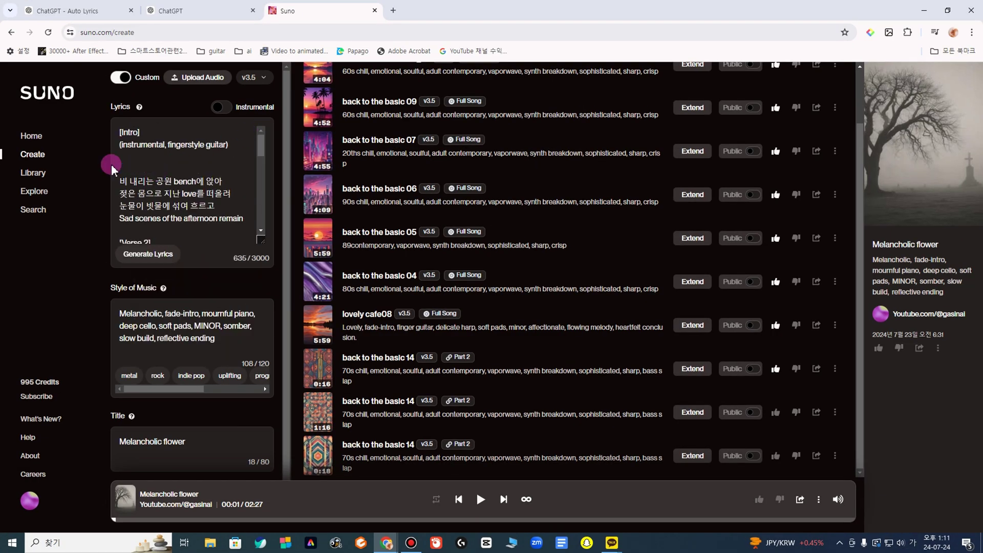
- Add the lines rain, rain and rain shower below the intro of the lyrics
text(rain)
key(Return)
text(rain)
key(Return)
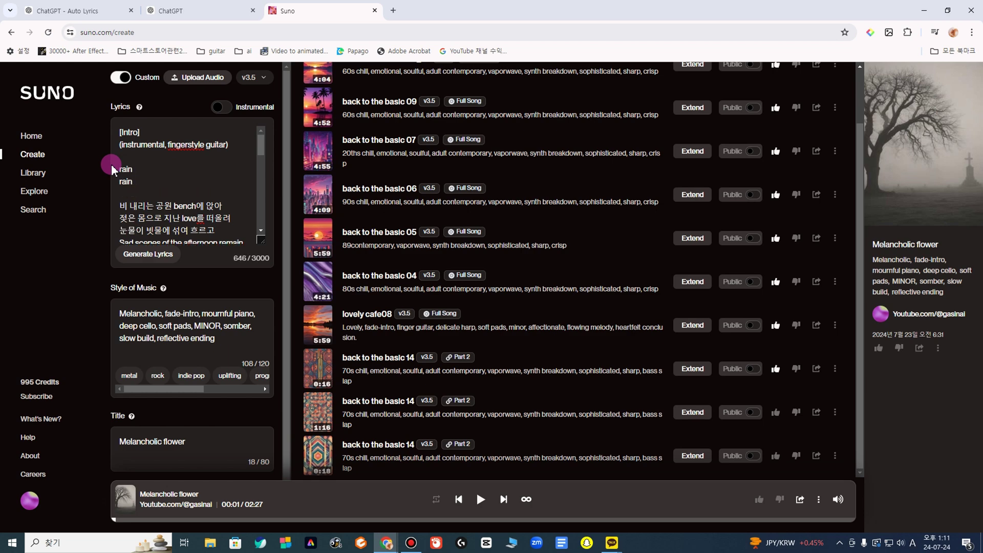
text(rain shower)
key(Return)
- Replace the mixed-language first verse with the English Verse 1 copied from the ChatGPT Auto Lyrics conversation
scroll(215, 199, down, 2)
click(82, 11)
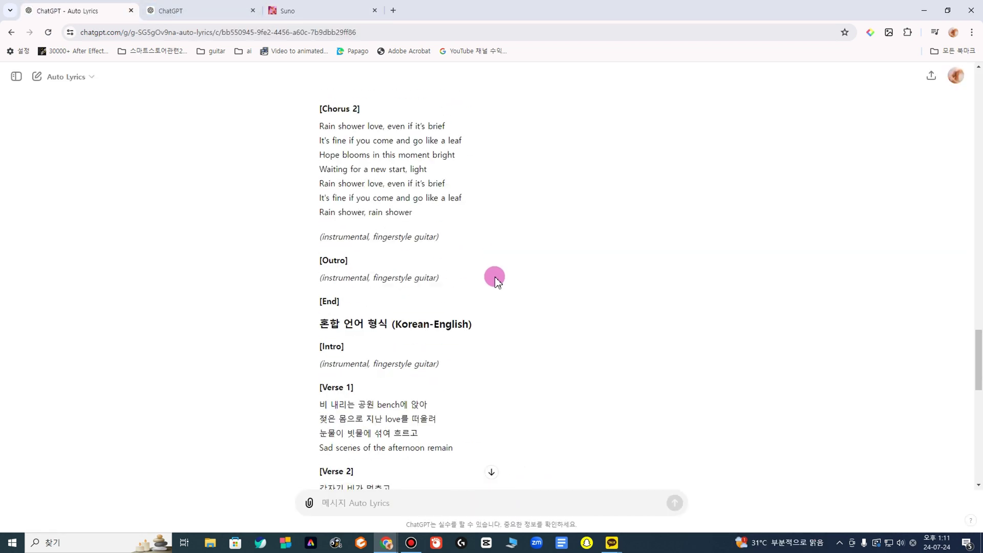
scroll(495, 276, up, 10)
drag(319, 230, 453, 274)
key(ctrl+c)
click(287, 10)
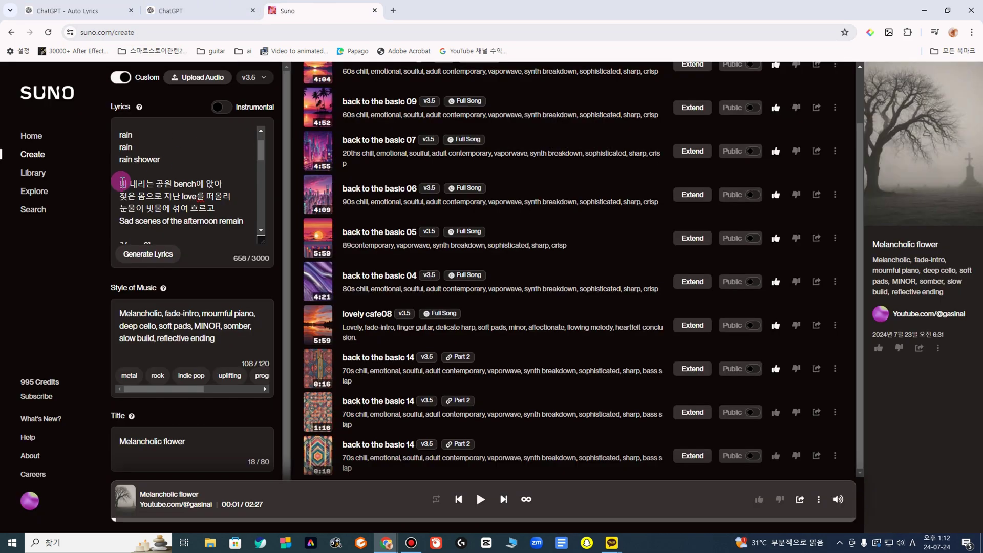
drag(121, 180, 243, 221)
key(ctrl+v)
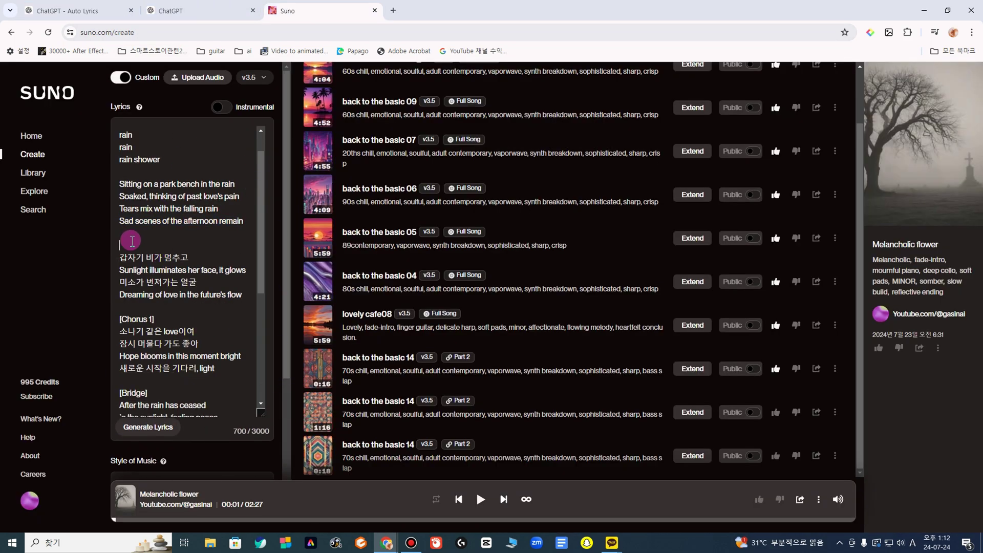
- Replace the [Verse 2] heading with the line rain rain rain and a [drop] tag
key(Return)
key(Up)
text(rain rain rain)
key(Return)
key(Return)
text([drop)
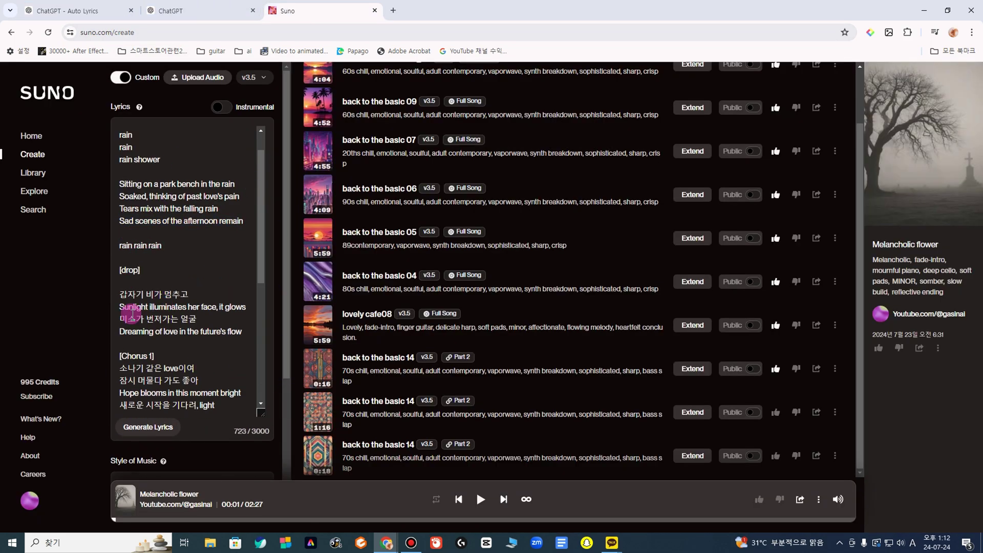
- Check the Korean Verse 2 in ChatGPT and replace the verse's Sunlight line in Suno with 햇살이 얼굴을 비춰
click(40, 10)
scroll(472, 251, up, 3)
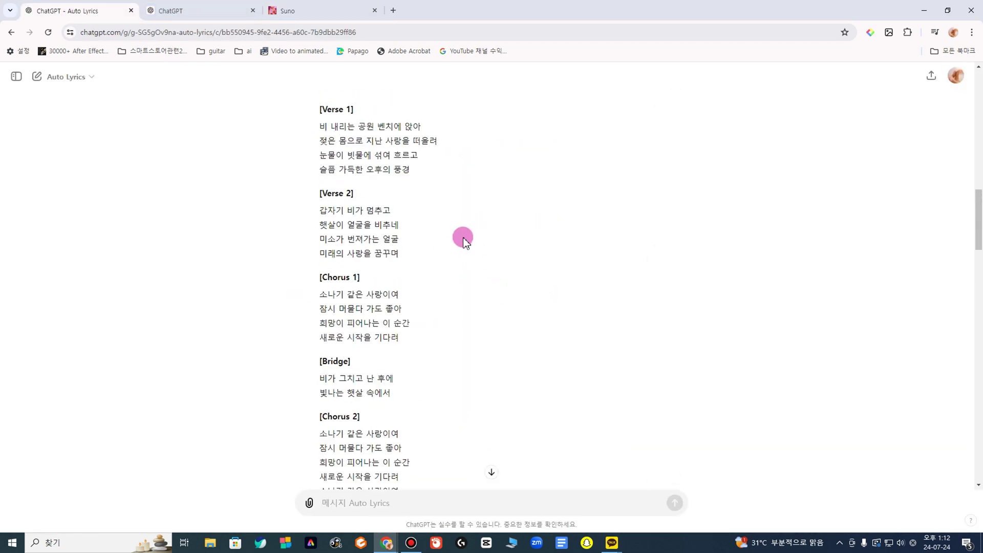
drag(319, 224, 421, 256)
click(362, 212)
click(309, 13)
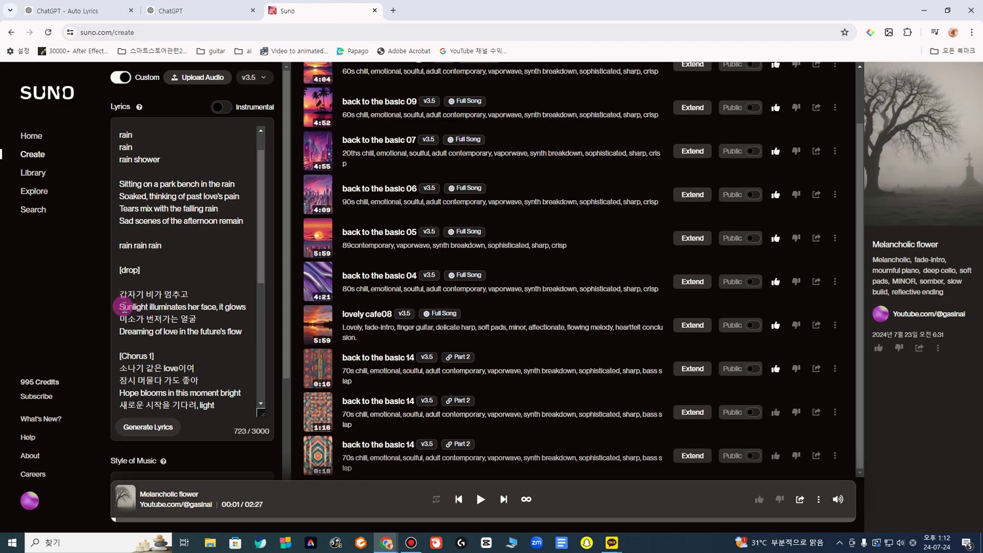
drag(124, 308, 251, 310)
text(해쇼)
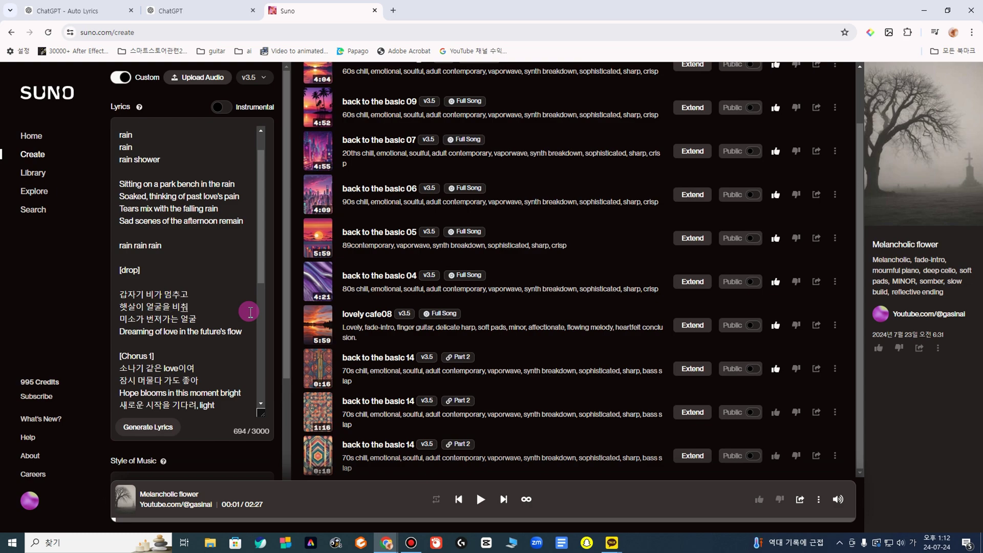
- Replace the last two lines of the second verse with the English ones from ChatGPT, starting A smile spreads, hope starts to grow
click(77, 10)
scroll(465, 281, down, 5)
drag(321, 274, 456, 289)
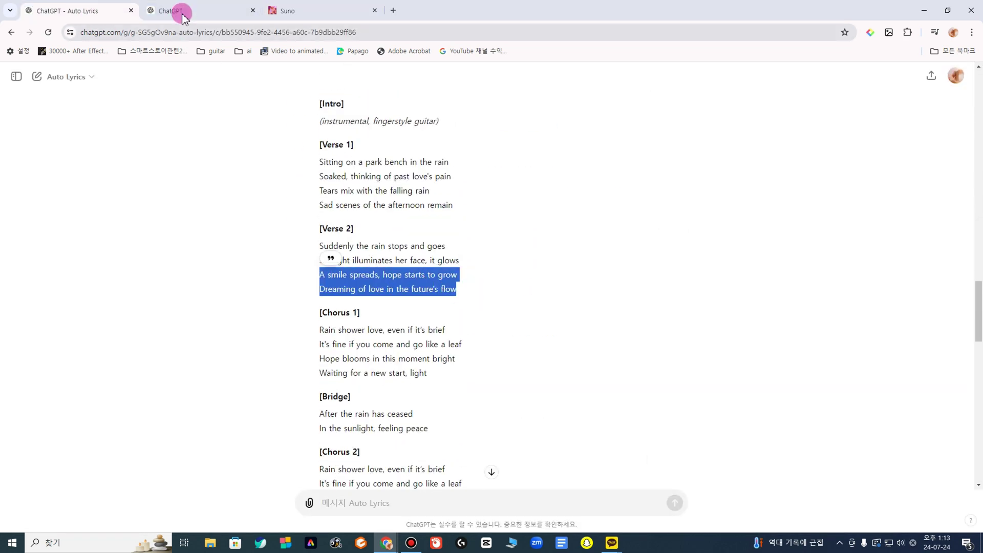
click(287, 10)
drag(120, 312, 246, 330)
key(ctrl+v)
- Replace the four Chorus 1 lines in Suno with the English Chorus 1 copied from ChatGPT
scroll(205, 281, down, 2)
drag(119, 265, 225, 303)
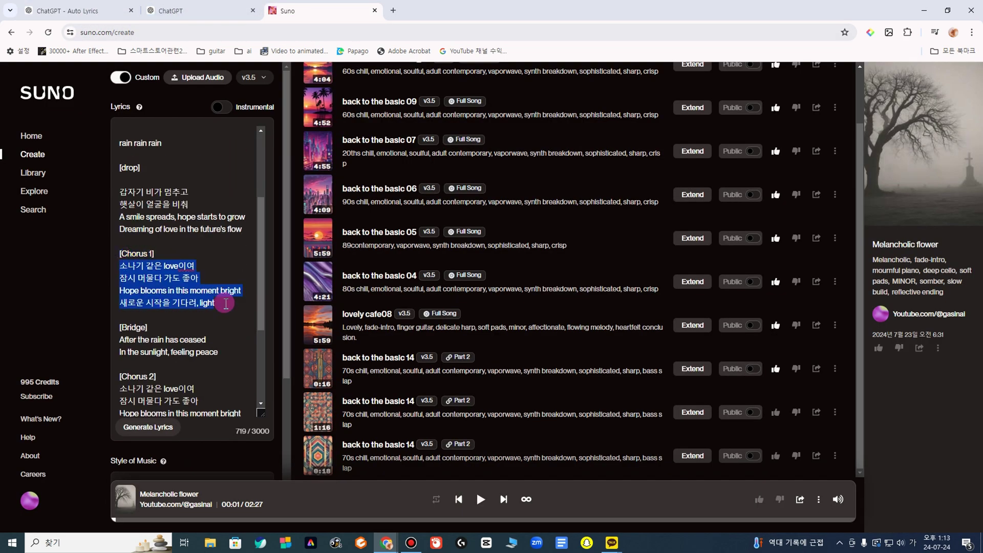
click(76, 10)
drag(321, 259, 430, 302)
key(ctrl+c)
click(286, 10)
key(ctrl+v)
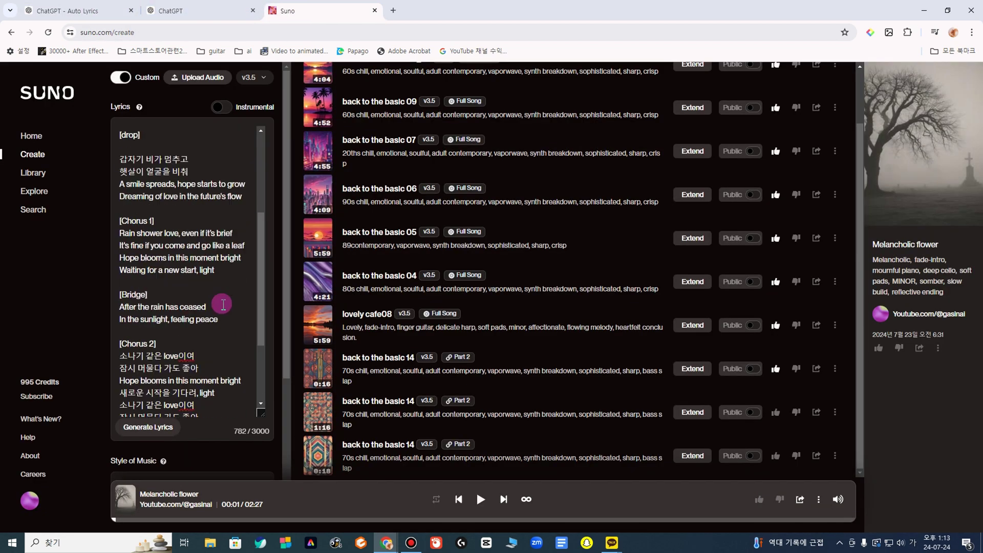
- Remove the [Bridge] heading and add a [fingerguitar sole] tag after the bridge lines
scroll(223, 304, down, 1)
drag(149, 258, 116, 256)
key(BackSpace)
key(BackSpace)
click(137, 282)
key(Return)
text([ㅇㄱ)
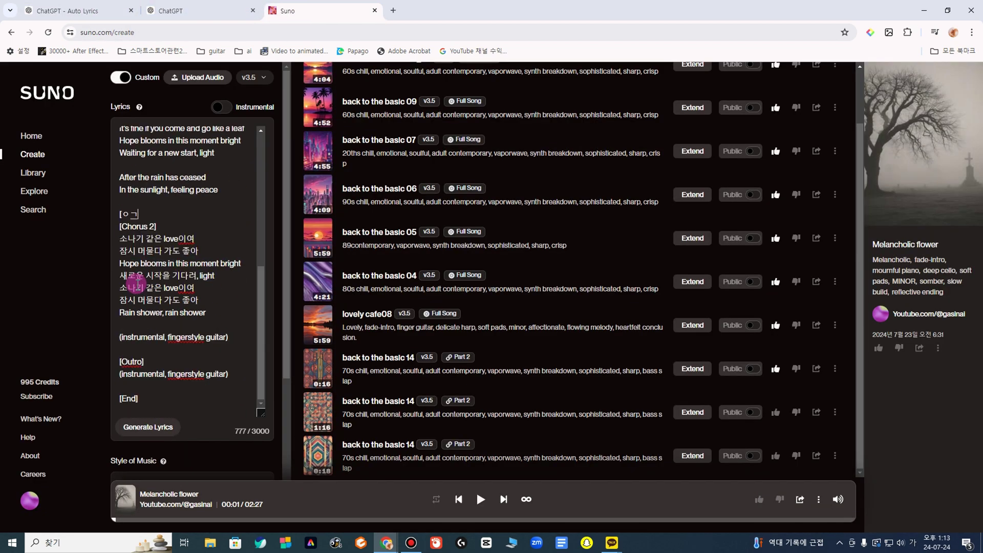
text(le])
key(Return)
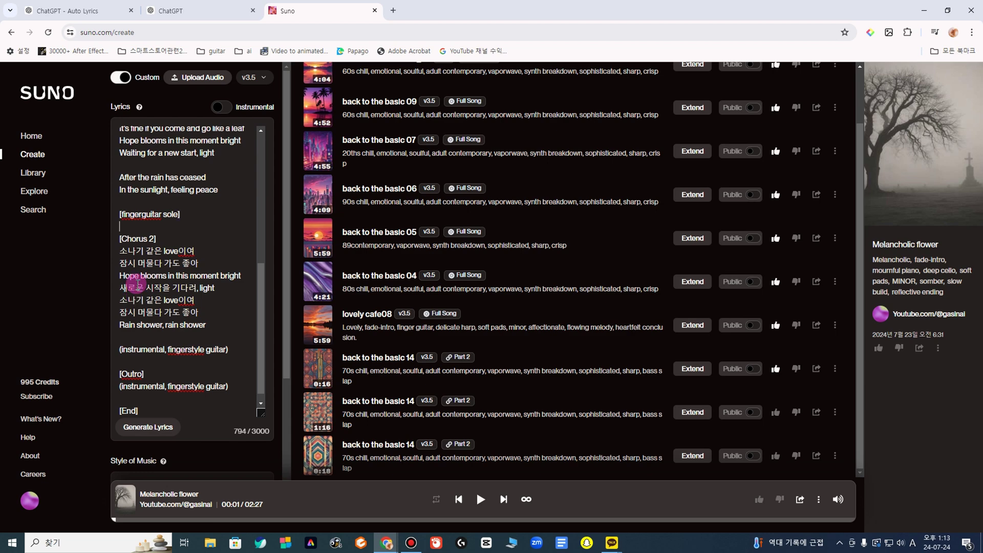
- Delete the [Chorus 2] heading and its mixed-language lines, keeping the final Rain shower, rain shower line
drag(119, 239, 219, 319)
key(BackSpace)
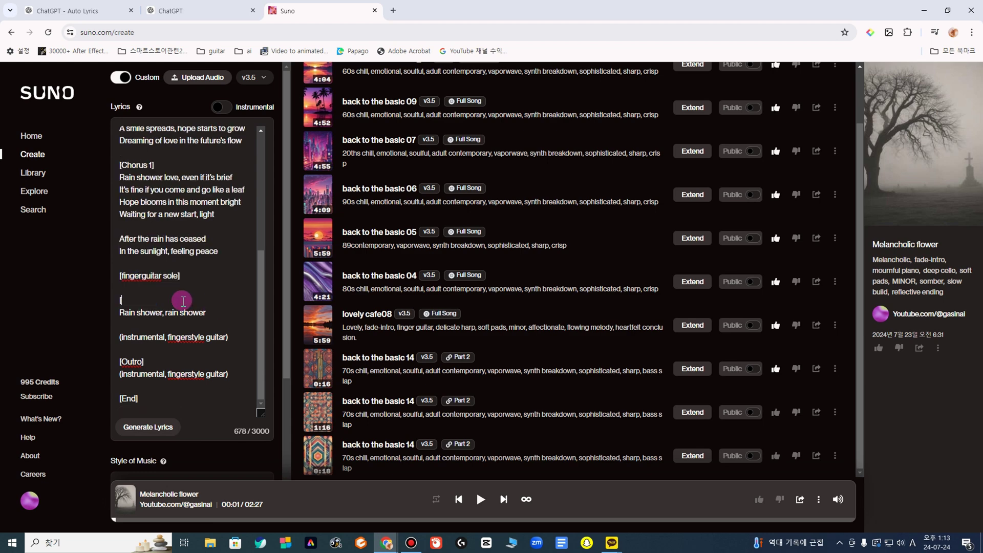
key(BackSpace)
- Repeat the opening rain, rain and rain shower lines below the [fingerguitar sole] tag
scroll(183, 301, up, 5)
drag(119, 155, 164, 193)
scroll(141, 292, down, 5)
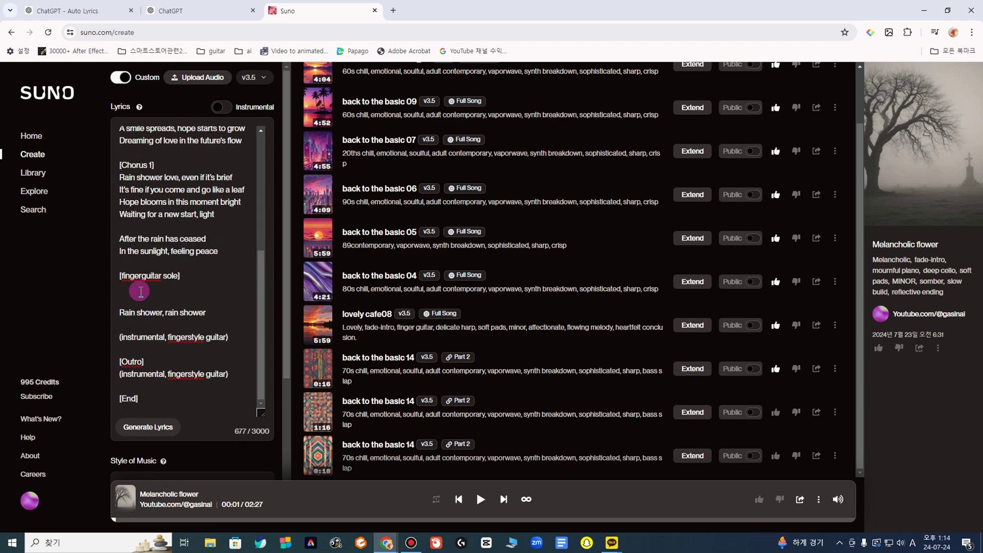
click(140, 292)
text(rain)
key(Return)
text(rain shower)
key(Return)
key(Return)
key(Return)
- Add a [drop] tag above [fingerguitar sole] and extend the last repeated line to rain shower rain shower
click(136, 272)
key(Return)
text([drop])
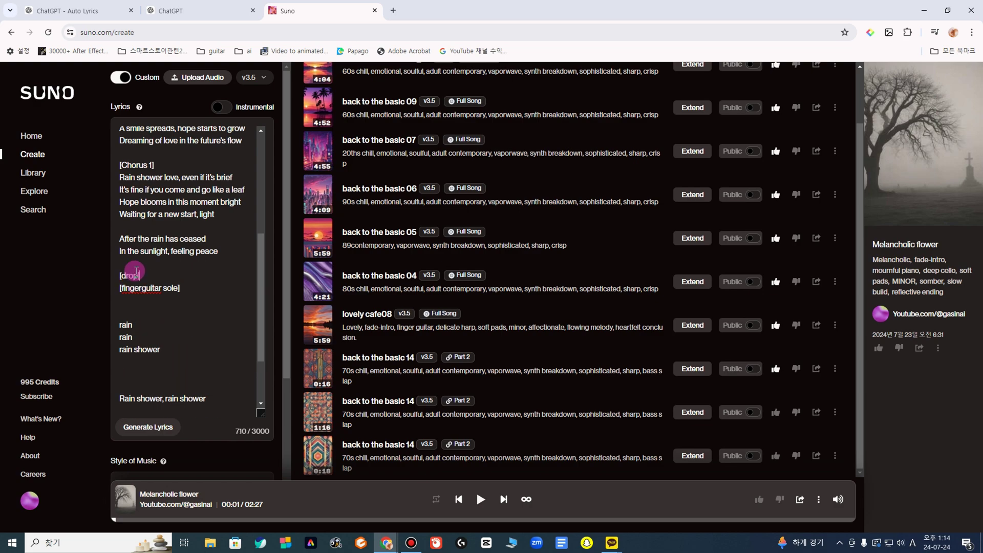
key(ctrl+v)
scroll(128, 301, down, 3)
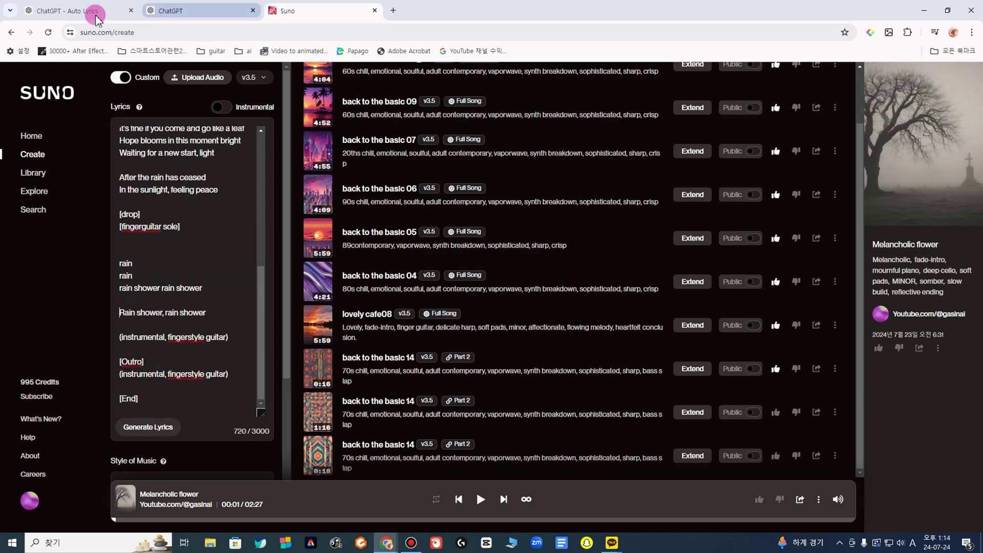
- Review the original lyrics in the ChatGPT Auto Lyrics conversation and the edited lyrics in Suno
click(120, 9)
scroll(453, 325, down, 10)
scroll(453, 323, up, 4)
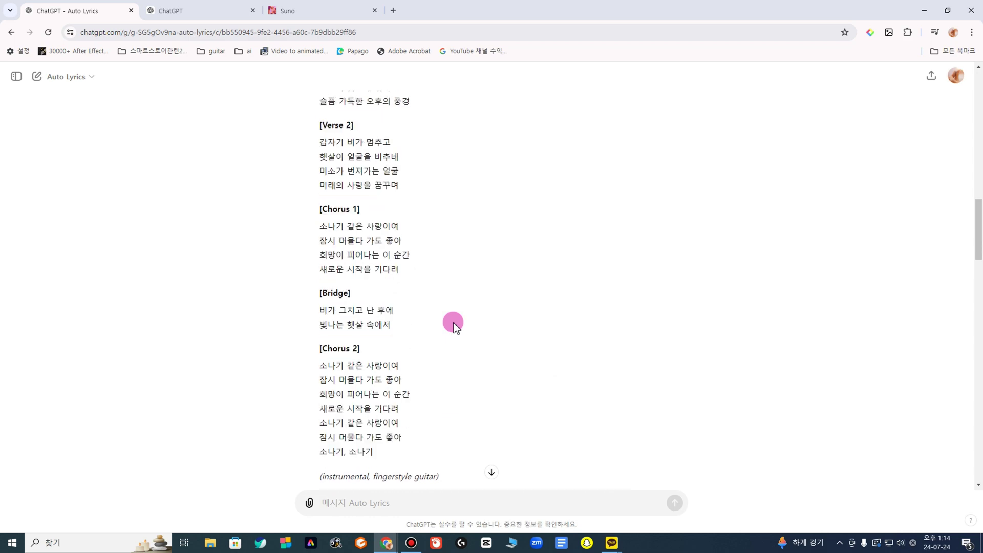
key(ctrl+Tab)
key(ctrl+shift+Tab)
key(ctrl+shift+Tab)
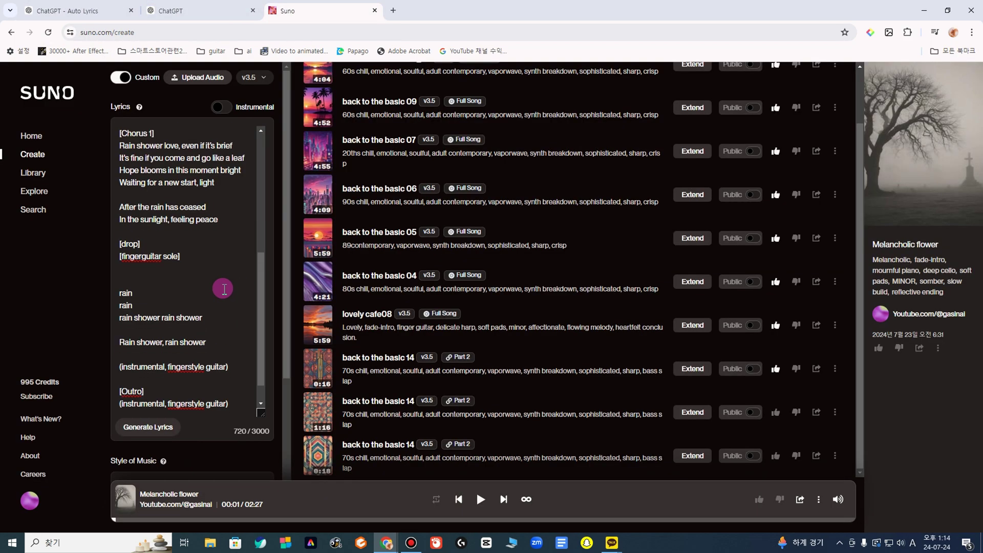
scroll(215, 281, up, 3)
scroll(209, 276, up, 1)
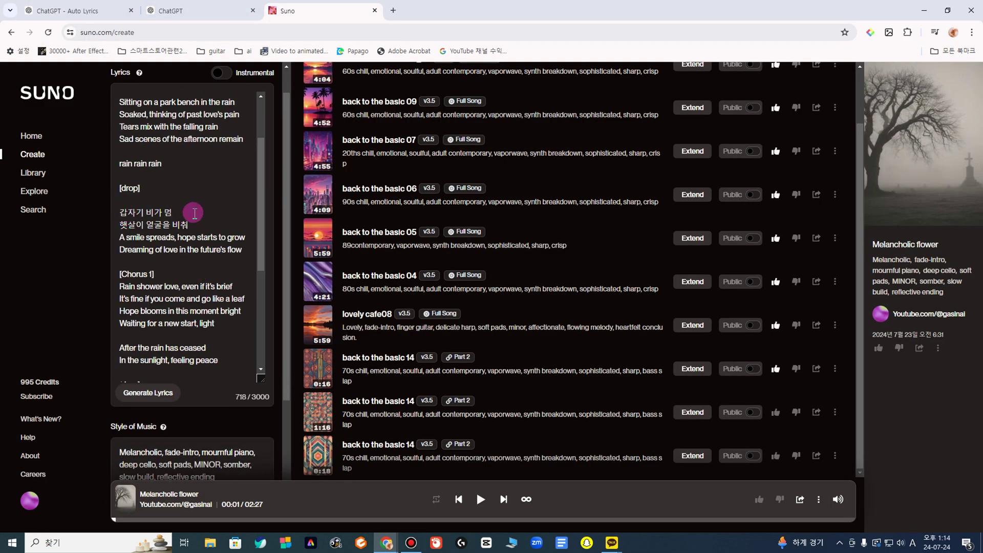
- Add a [verse2] tag, (rain-) echoes on the two rain lines, and the lines 비가 그치고, 하늘을 쳐다보니 and 무지개 rainbow
drag(261, 243, 262, 333)
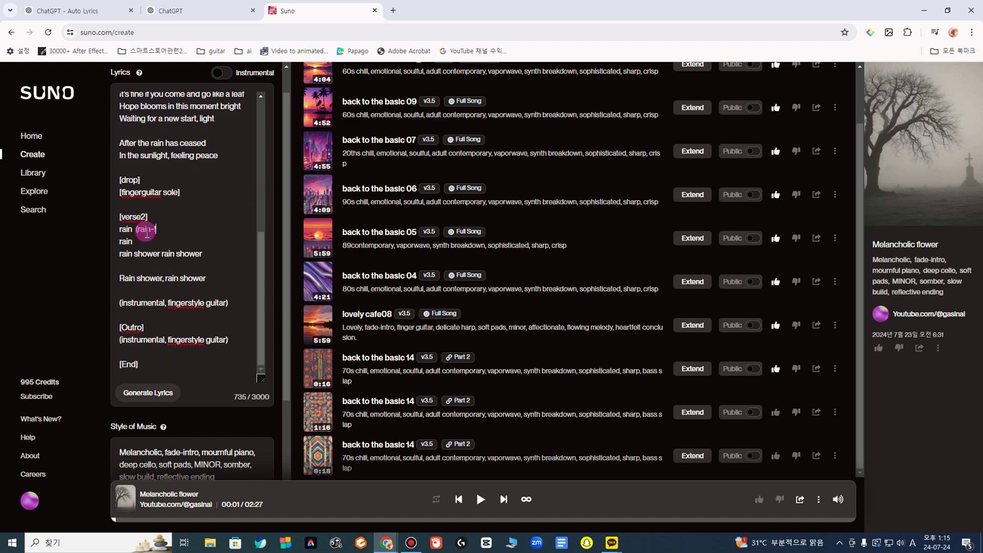
key(Return)
text(q)
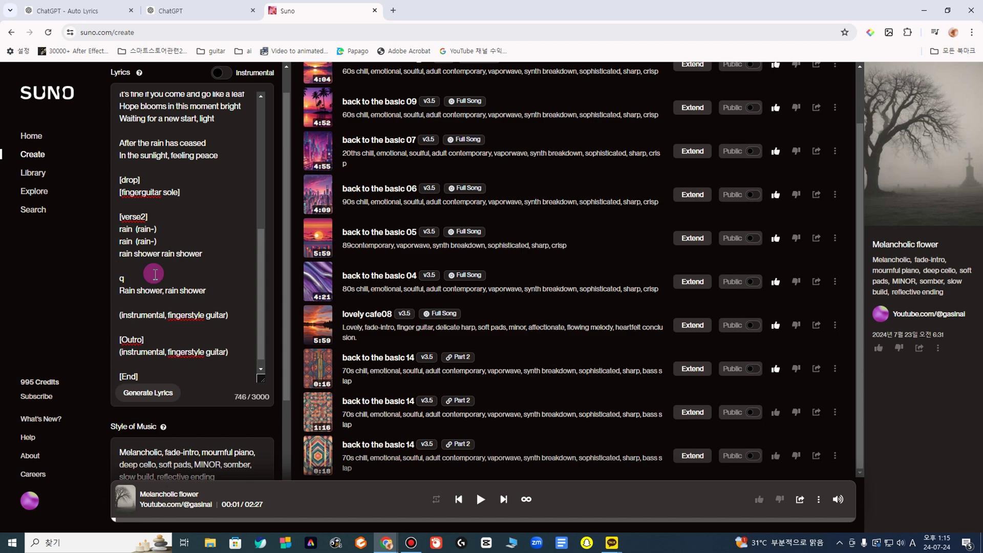
text(가 그치고)
key(Return)
text(오렌을 쳐다보니)
key(Return)
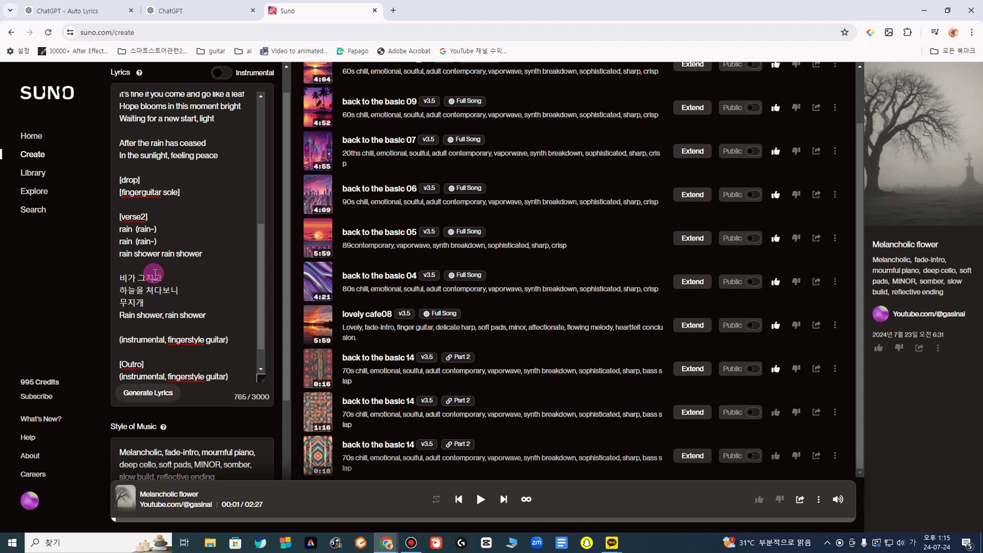
- Replace the Rain shower and instrumental lines before the outro with the English Chorus 2 lines copied from ChatGPT
scroll(200, 298, down, 1)
shift+click(233, 302)
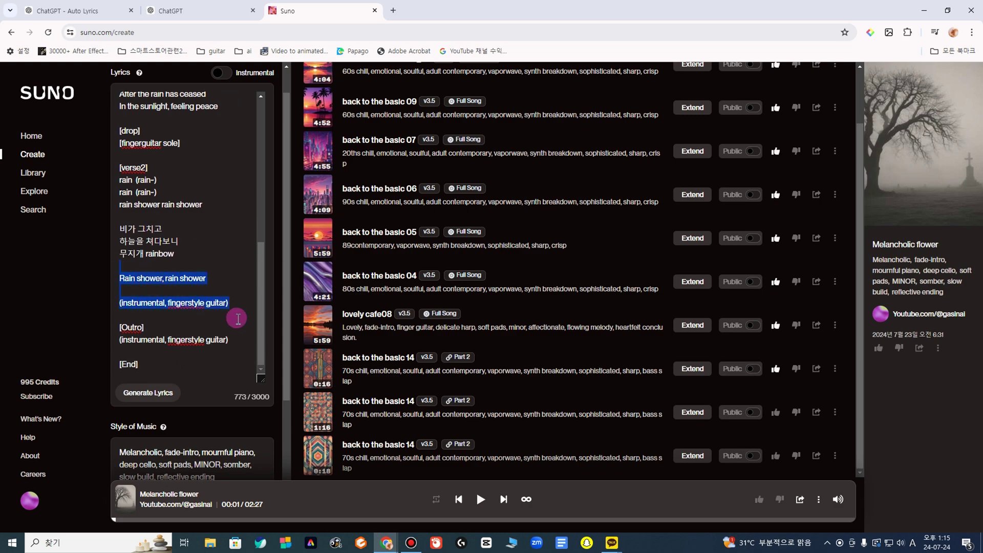
key(BackSpace)
click(76, 11)
scroll(355, 296, down, 7)
drag(318, 297, 502, 382)
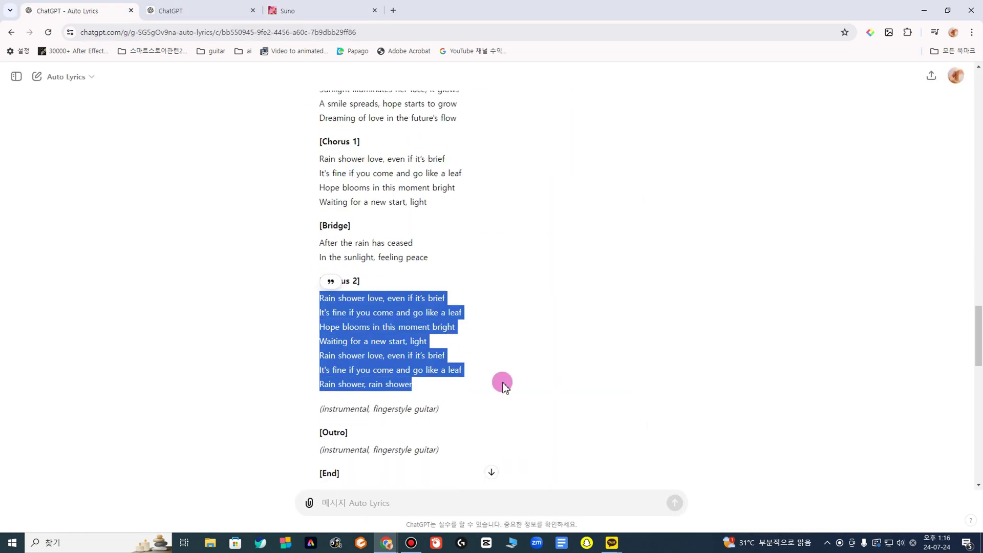
key(ctrl+c)
click(284, 11)
key(ctrl+v)
- Add the line rain (rain) between the final chorus and the [Outro] tag
key(Return)
key(Return)
text(rai)
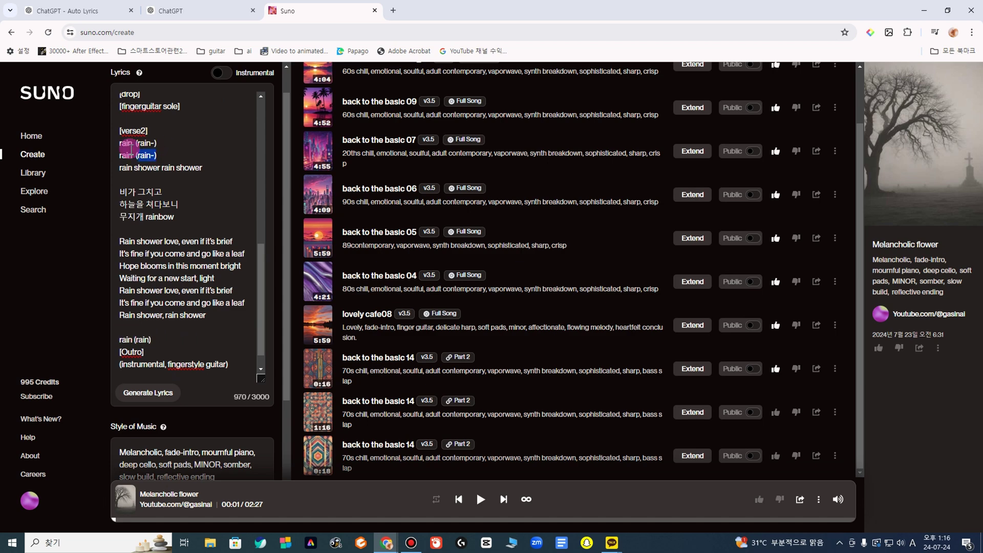
- Paste the two rain (rain-) lines and the rain shower rain shower line before the [Outro] tag in the lyrics
key(ctrl+v)
scroll(229, 358, down, 4)
- Retitle the song Melancholic rainshower and generate it
double_click(204, 394)
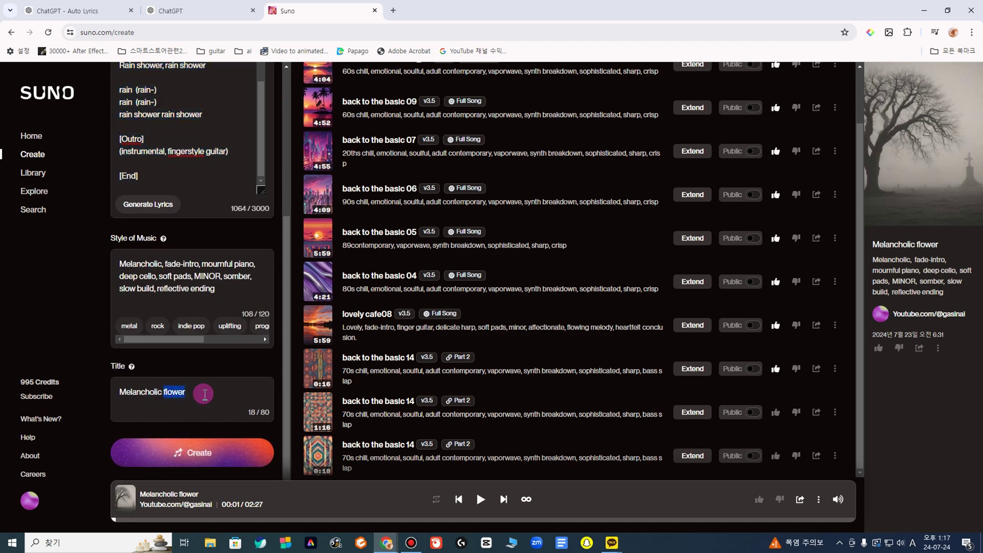
click(191, 452)
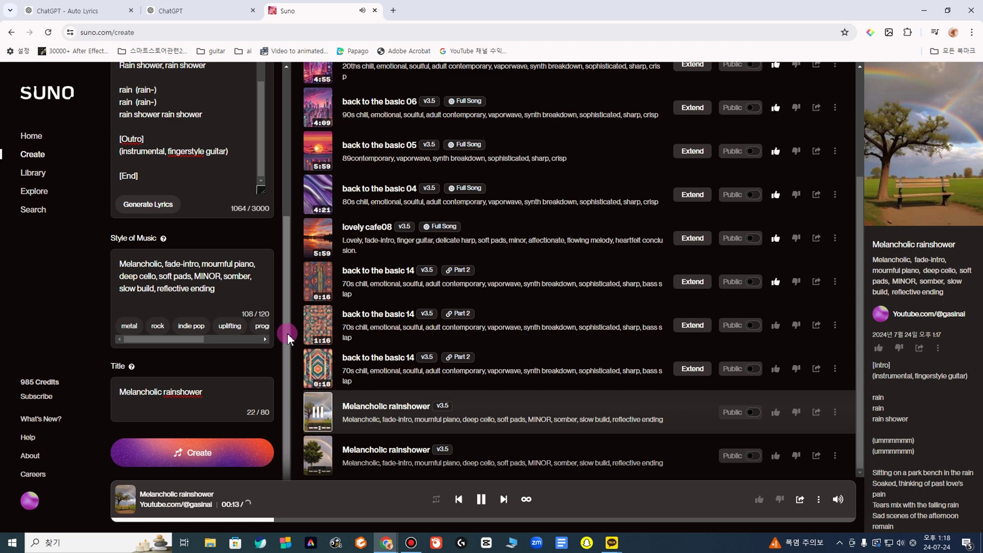
- Replace reflective ending with female voice in the music style and generate the song again
mouse_move(287, 333)
mouse_down()
mouse_move(288, 206)
mouse_move(299, 351)
mouse_move(287, 342)
mouse_up()
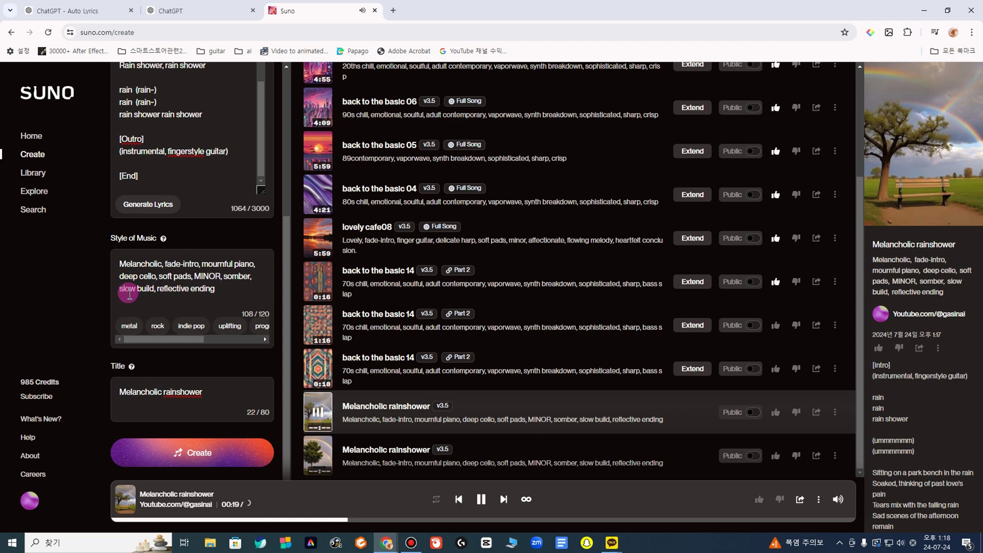
click(317, 412)
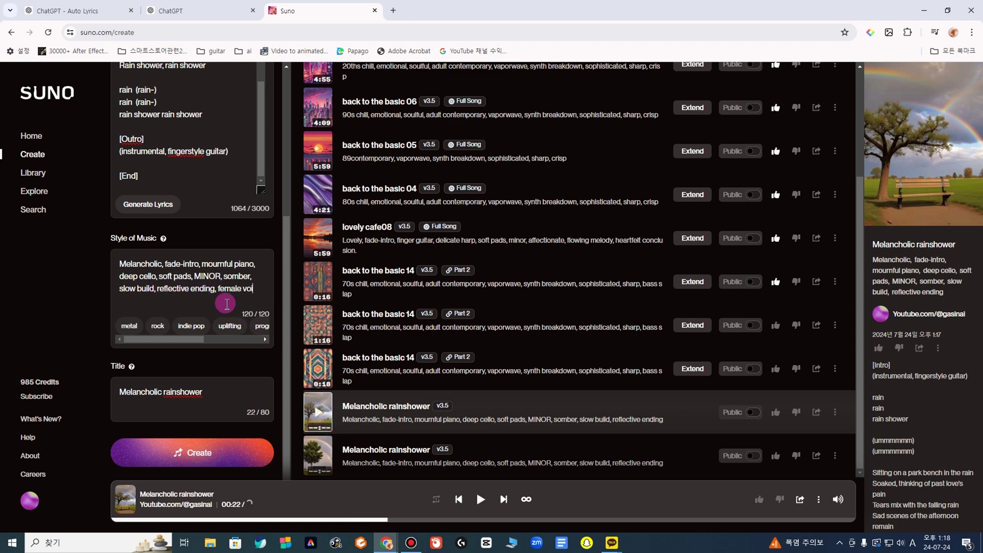
drag(173, 301, 239, 291)
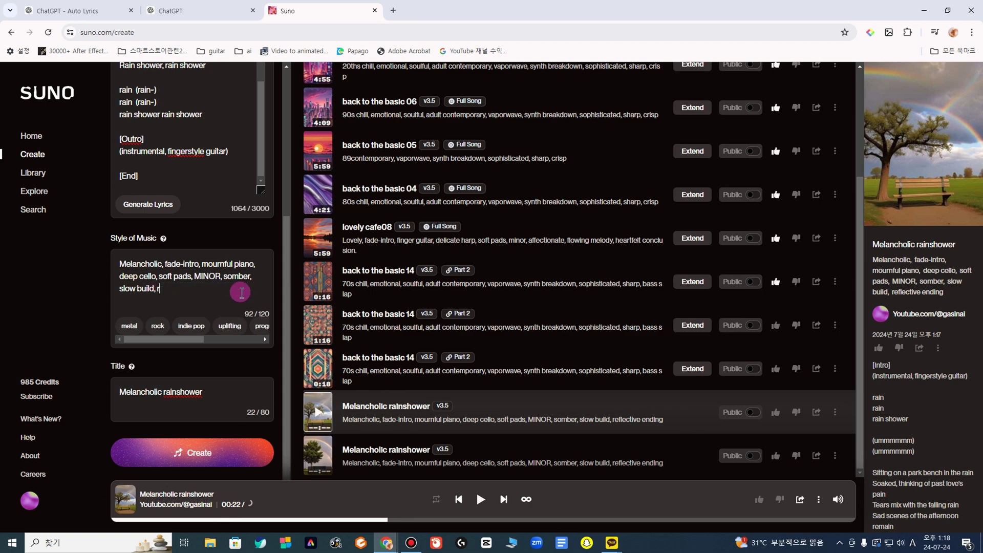
text(female voice)
click(321, 453)
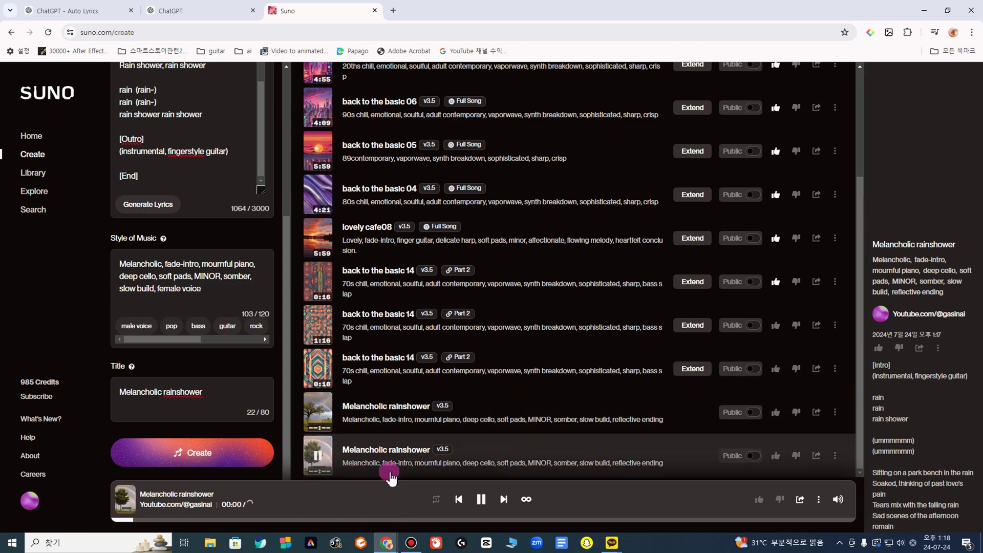
click(192, 456)
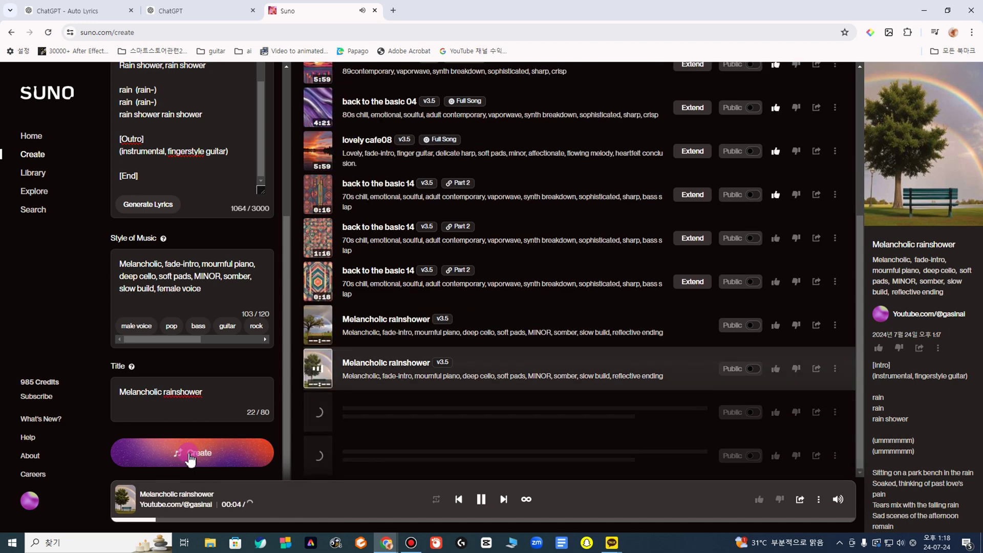
- Play the first female voice version of Melancholic rainshower and follow its lyrics from the intro to the outro
click(321, 418)
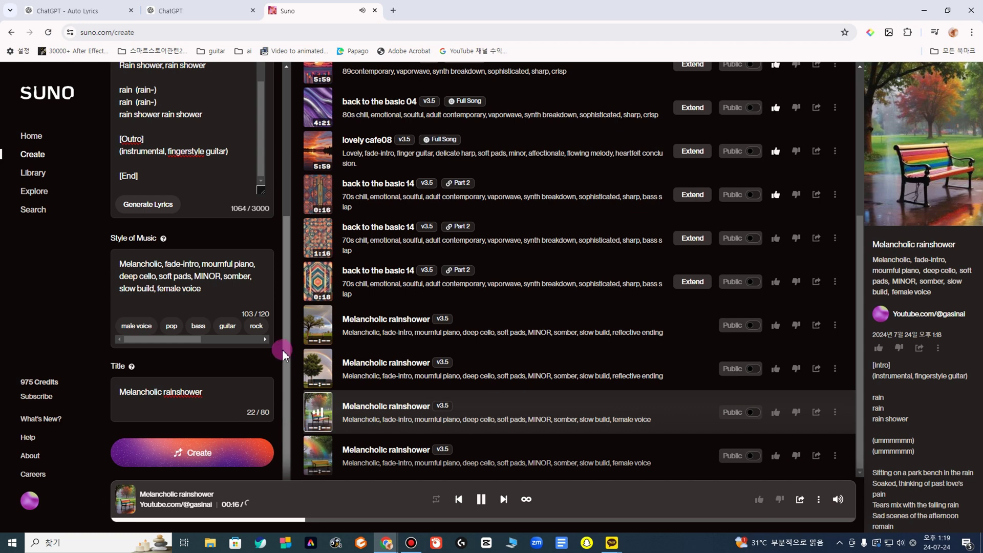
drag(264, 193, 264, 69)
scroll(278, 230, up, 3)
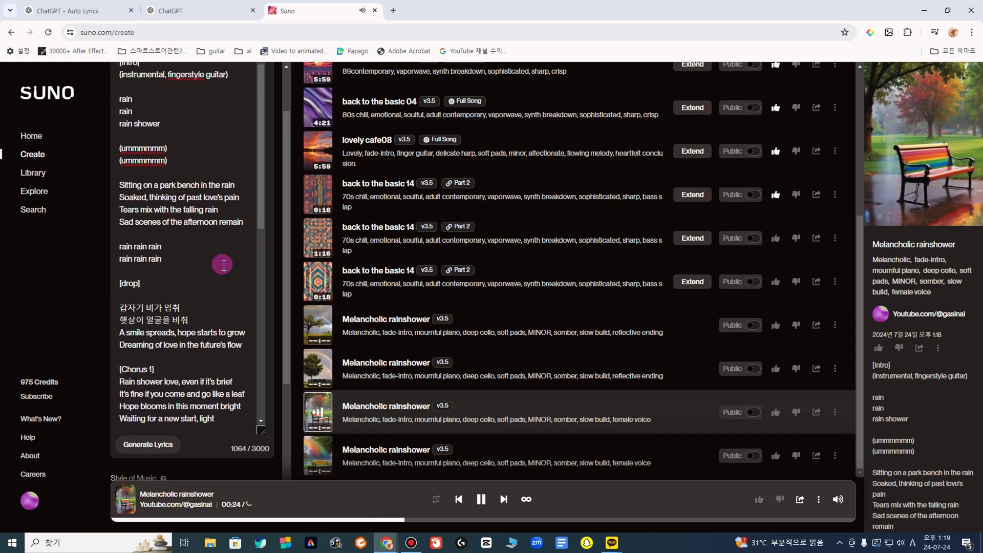
scroll(223, 265, up, 2)
scroll(224, 265, down, 2)
scroll(222, 265, down, 1)
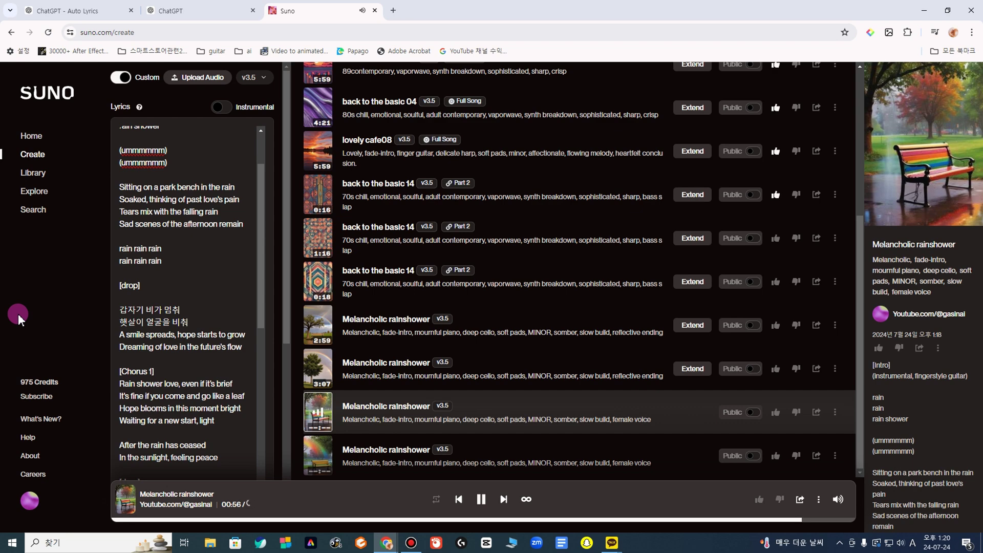
scroll(260, 331, down, 1)
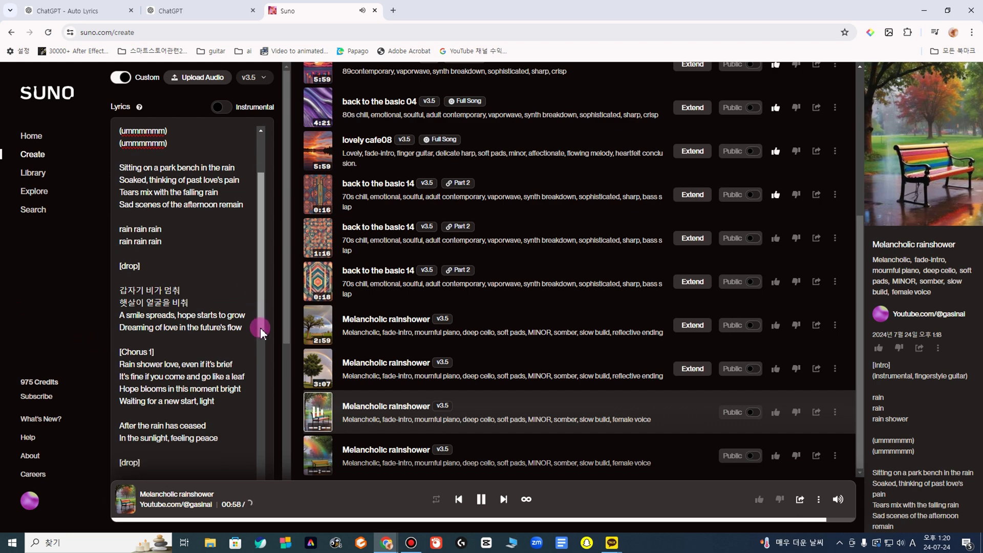
scroll(262, 359, down, 3)
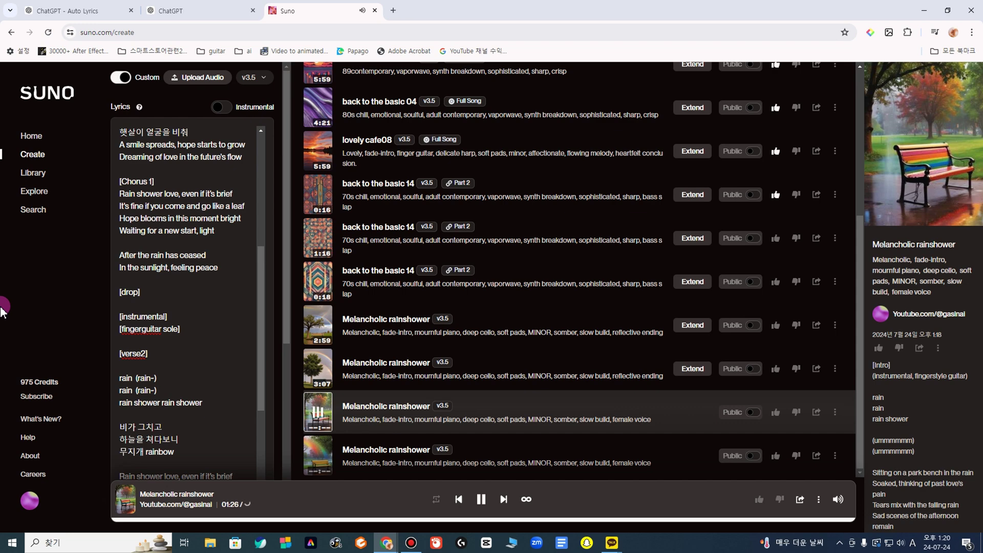
drag(259, 335, 269, 434)
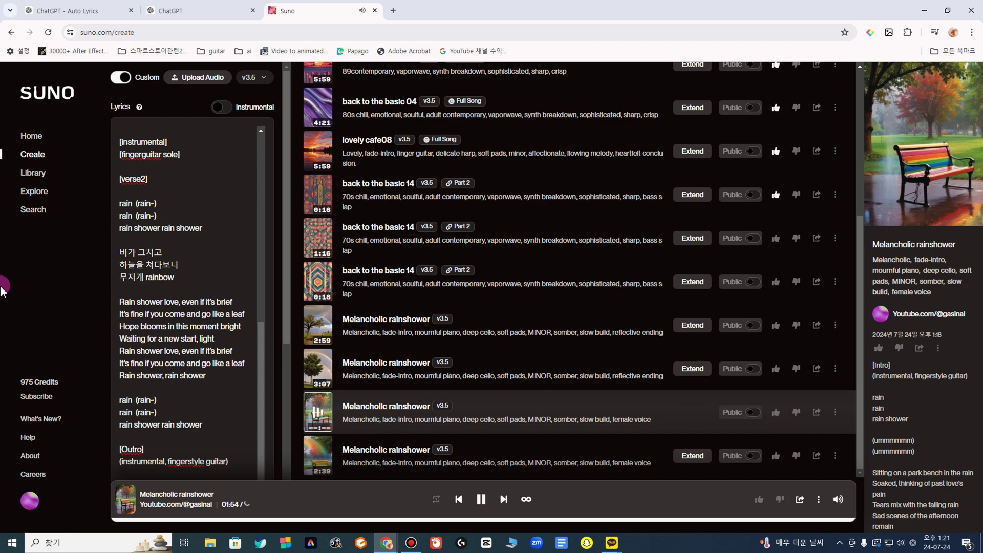
- Like the first female voice version of Melancholic rainshower and download it as WAV audio
click(776, 412)
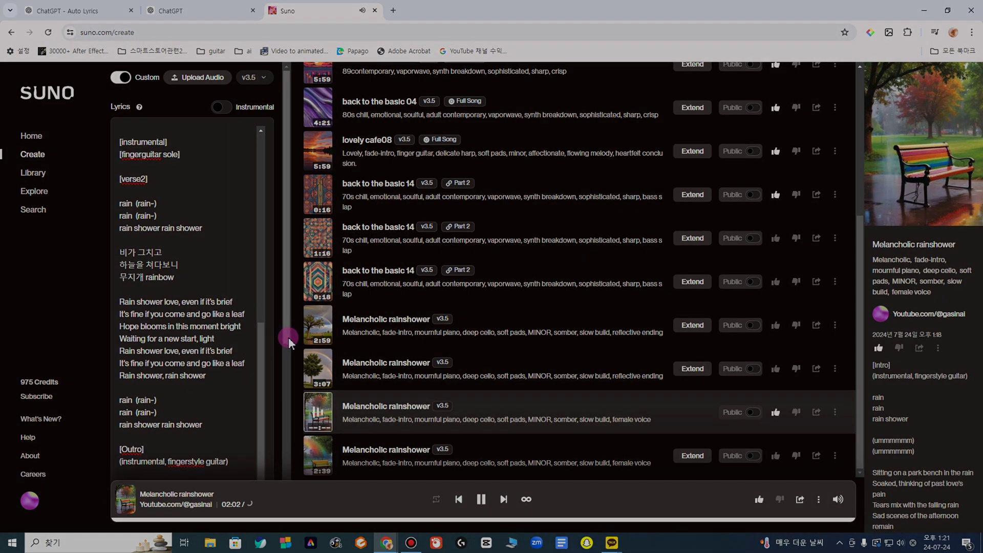
scroll(287, 337, down, 3)
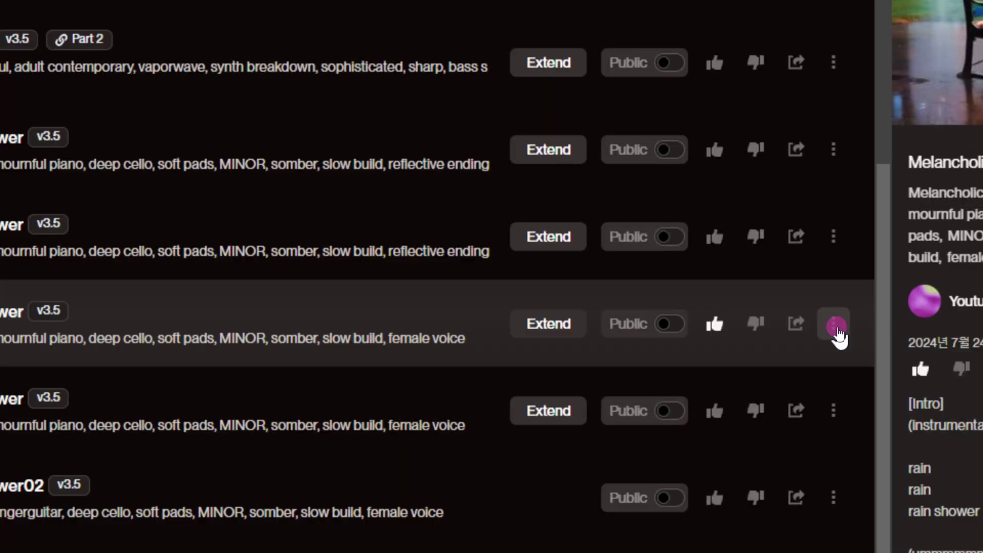
click(845, 335)
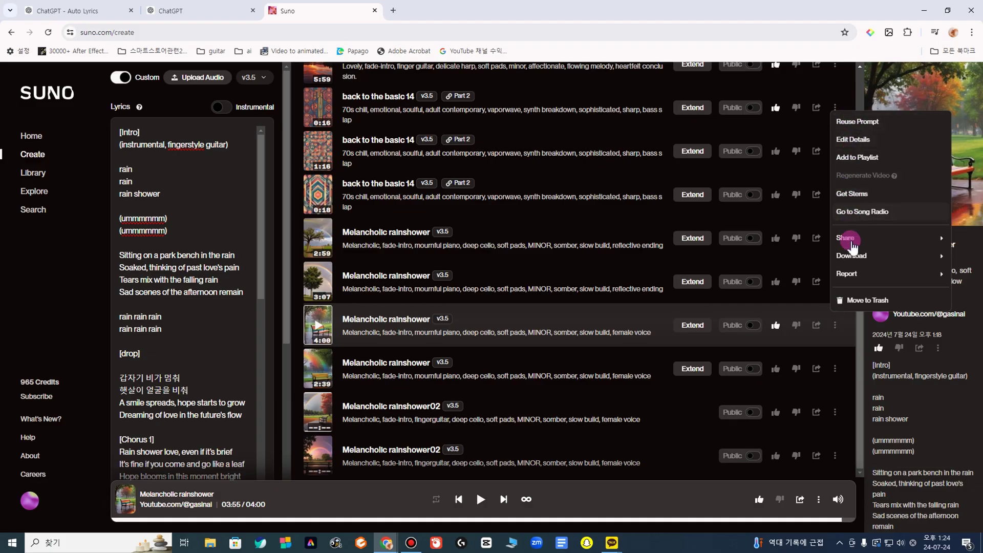
mouse_move(851, 255)
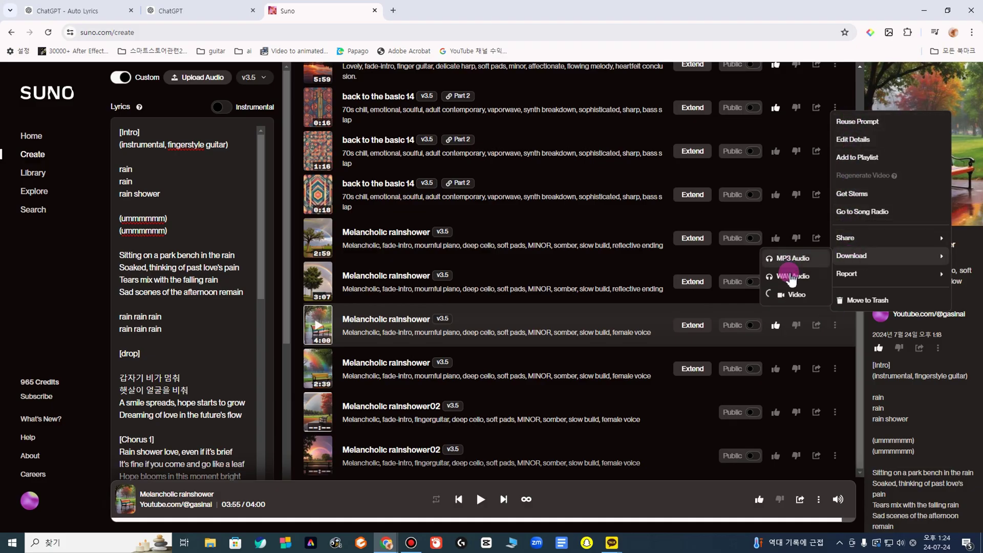
click(783, 272)
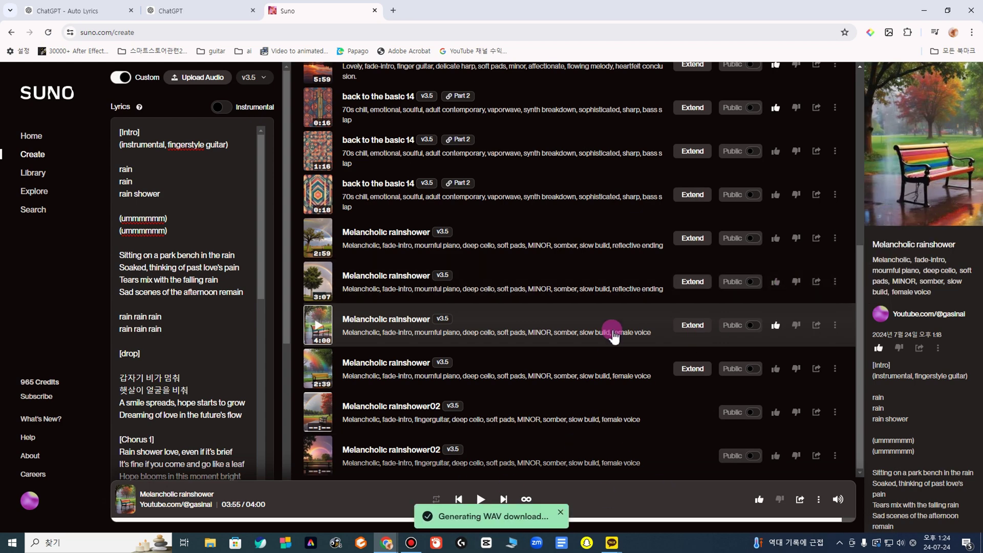
- Extract the stems of the liked Melancholic rainshower song
click(835, 325)
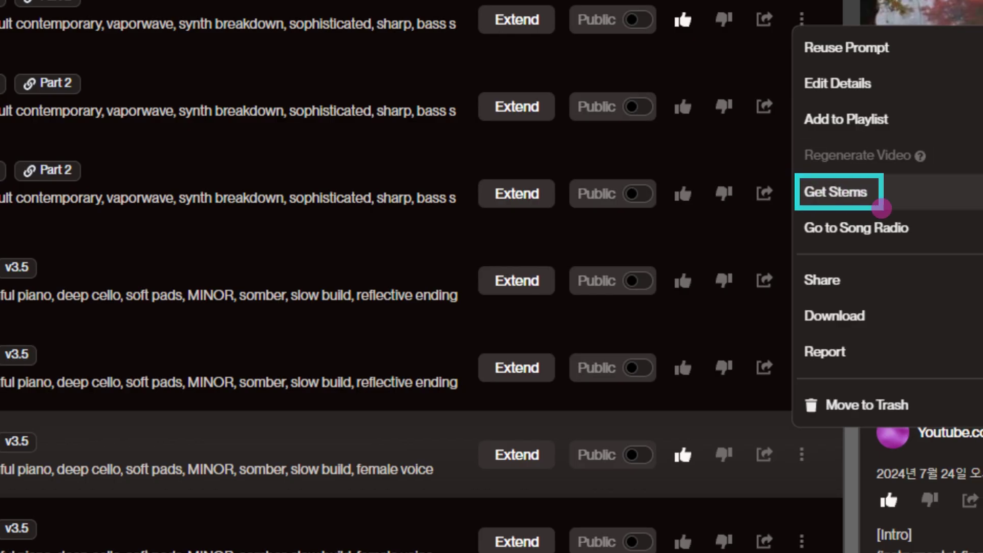
click(816, 200)
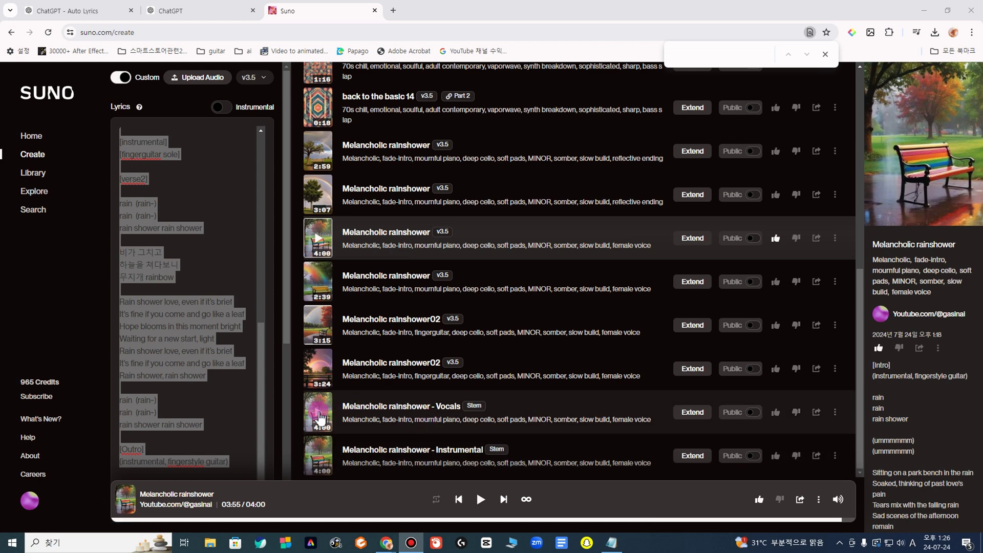
- Listen to the Vocals stem against the opening lyrics, and play the Instrumental stem for comparison
click(186, 417)
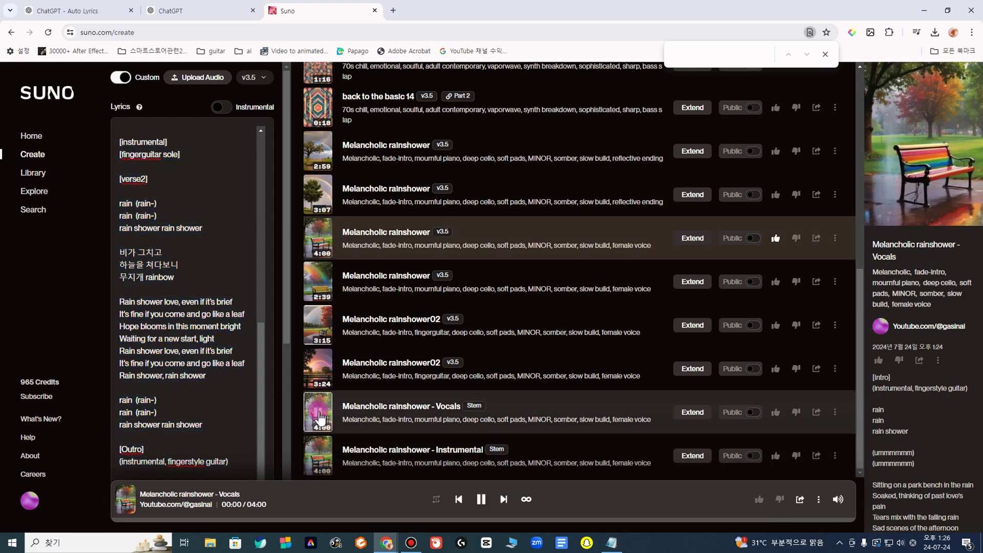
key(ctrl+a)
drag(265, 336, 198, 168)
click(198, 169)
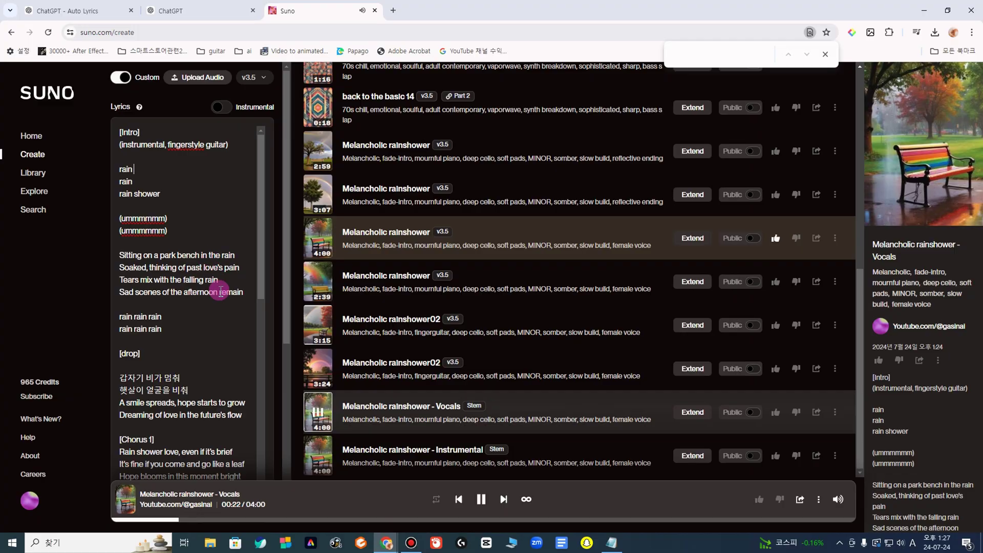
click(483, 502)
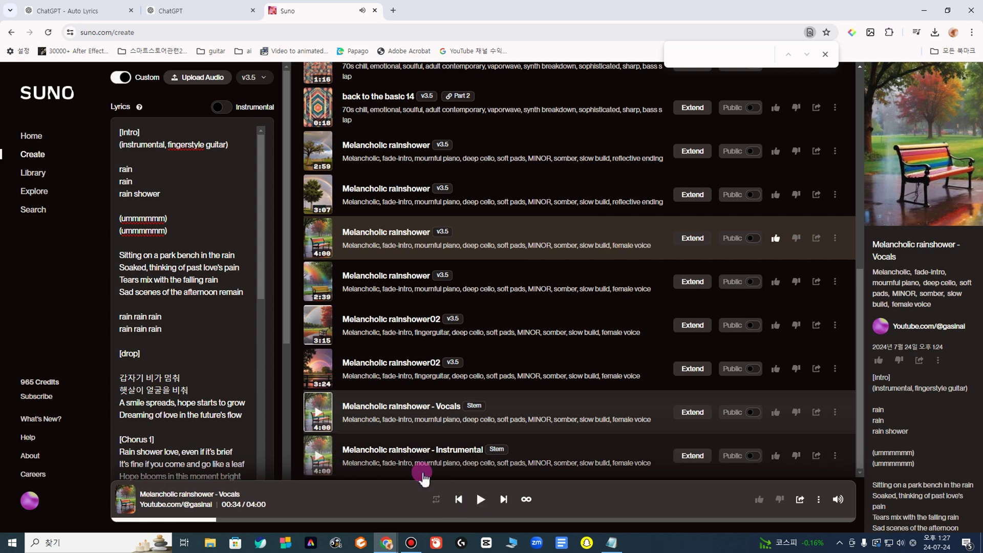
click(318, 461)
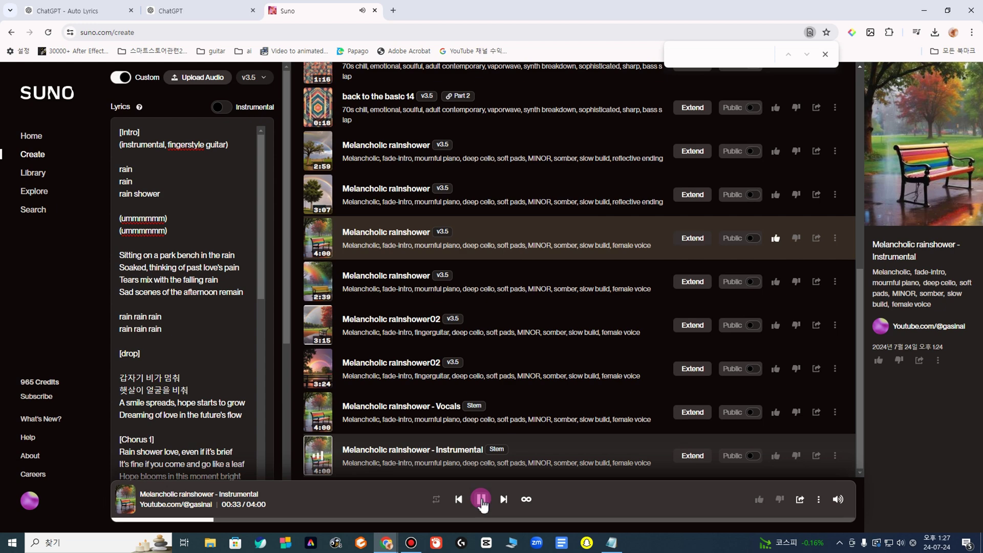
- Like both Melancholic rainshower stems and download the Vocals stem as MP3 audio
click(775, 412)
click(775, 455)
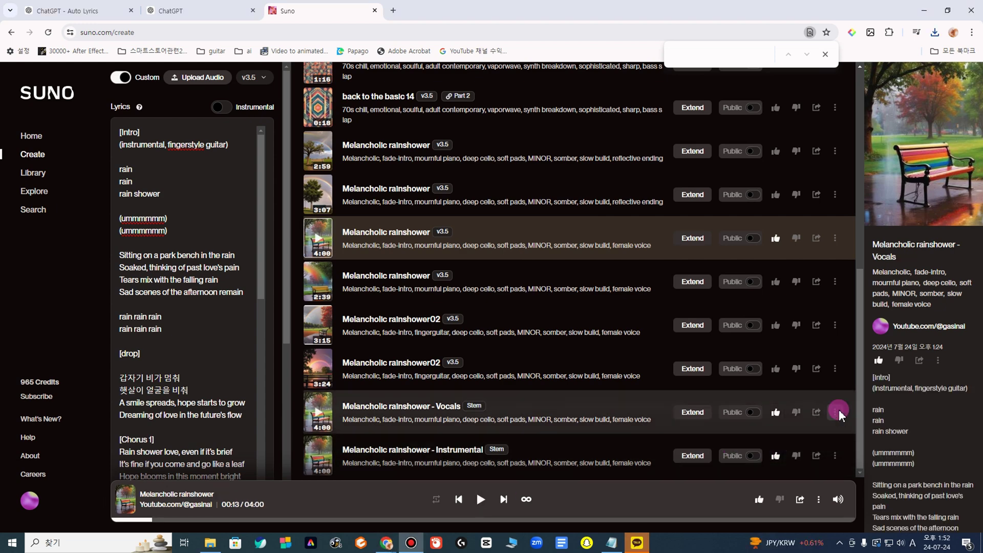
click(836, 411)
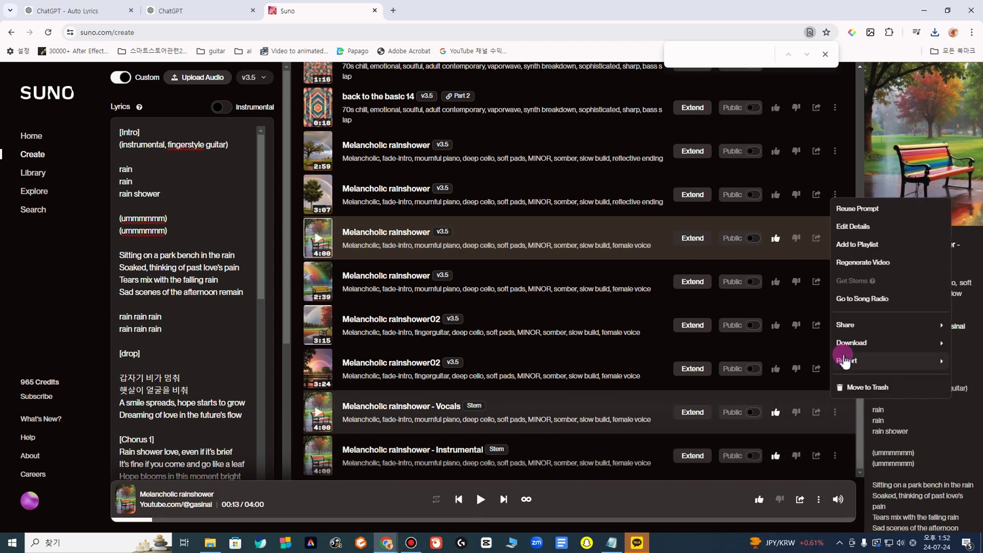
mouse_move(850, 343)
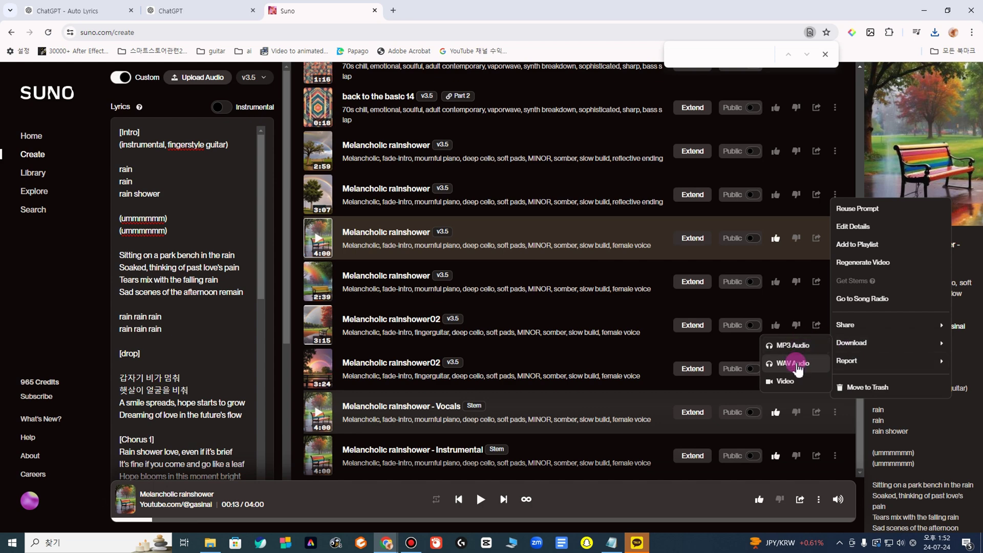
mouse_move(803, 358)
mouse_down()
mouse_move(783, 371)
mouse_move(804, 372)
mouse_up()
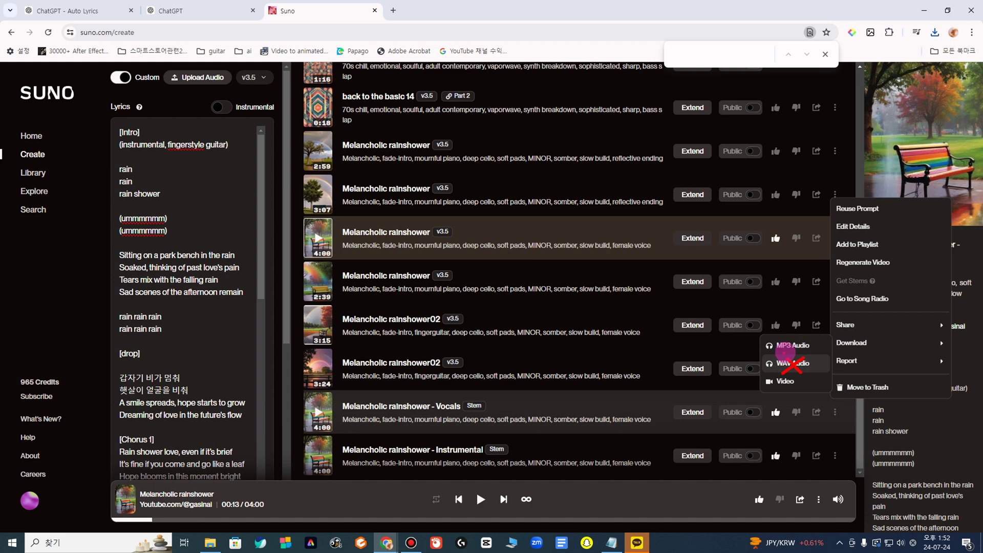
drag(763, 336, 815, 353)
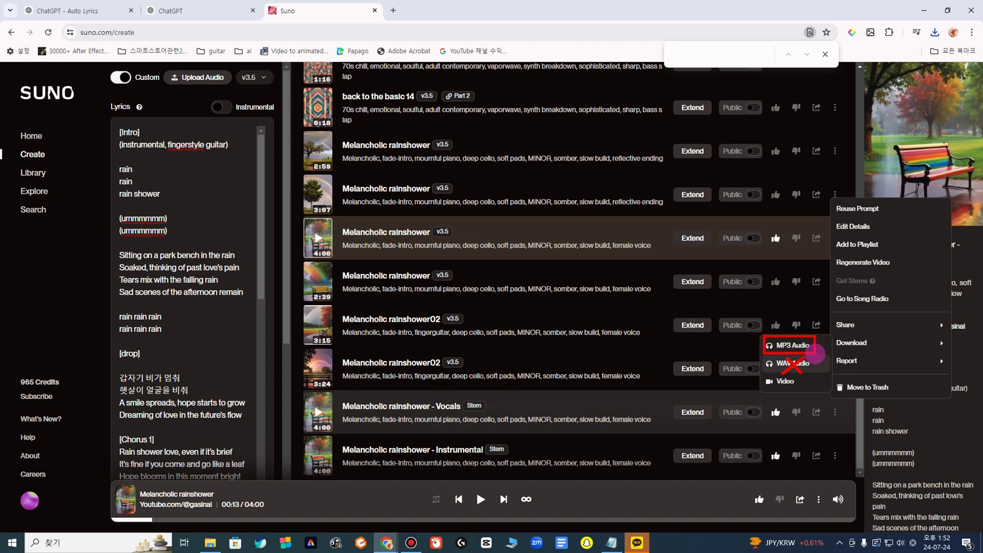
click(796, 346)
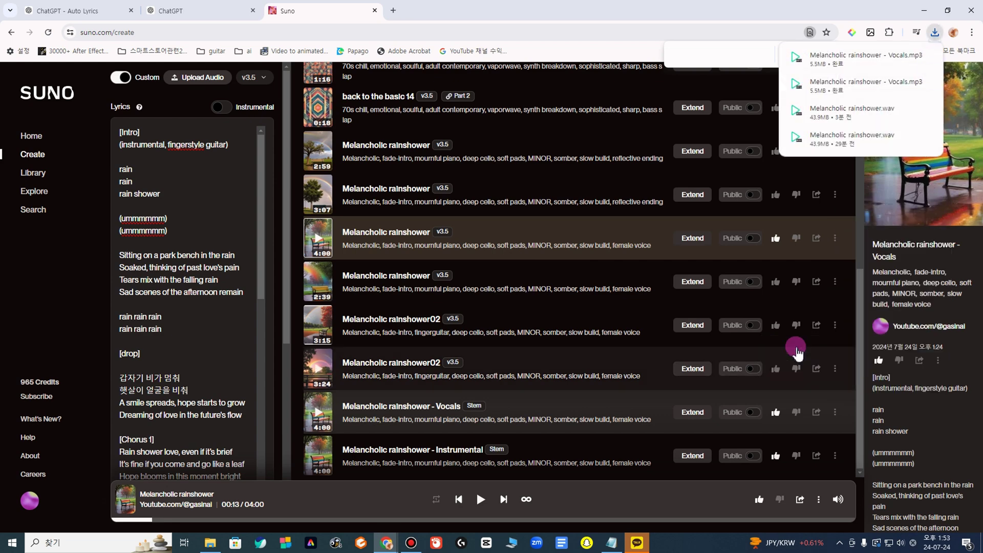
- Download the Melancholic rainshower Instrumental stem as MP3 audio
click(836, 455)
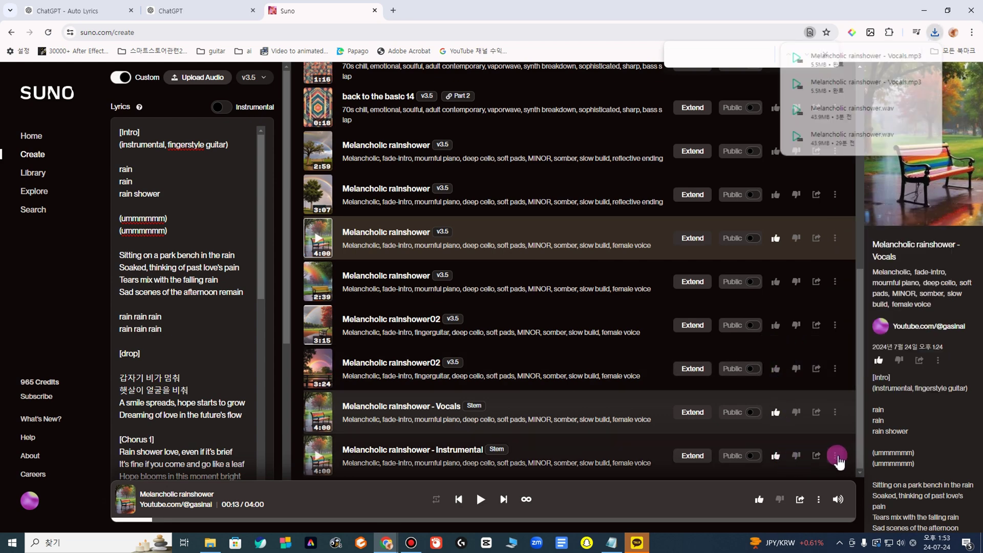
mouse_move(845, 386)
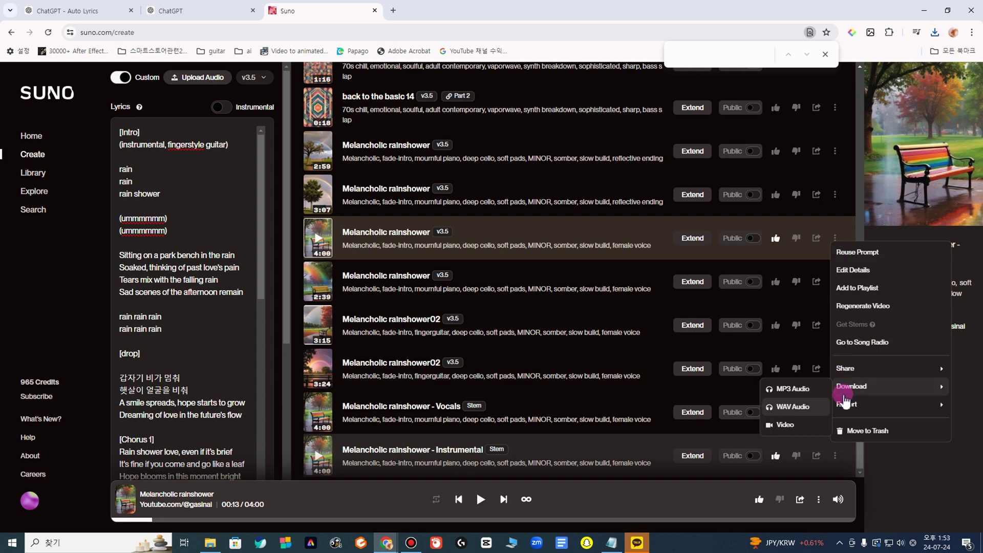
click(789, 390)
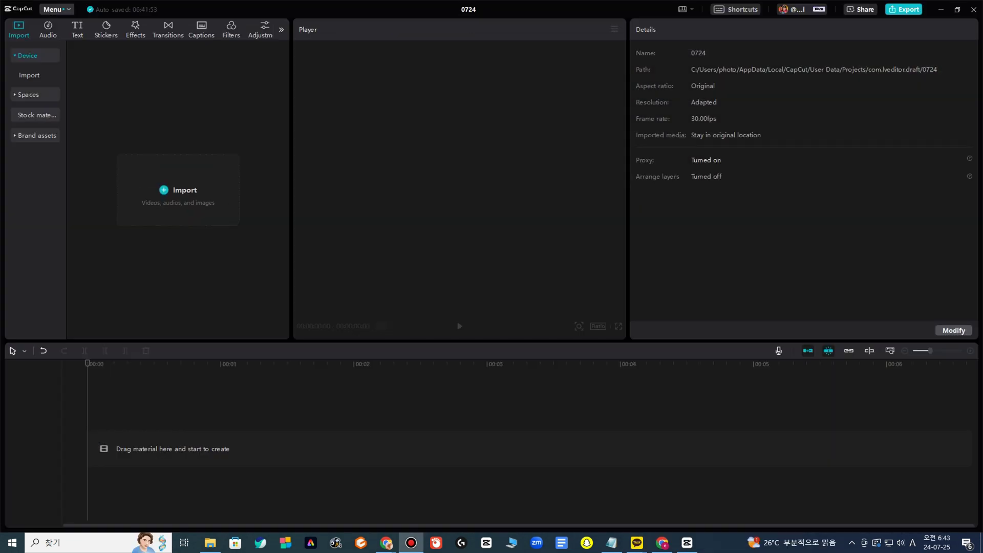
- Switch to CapCut, import Melancholic rainshower.mp3 into project 0724 and place it at the start of the timeline
drag(570, 204, 153, 213)
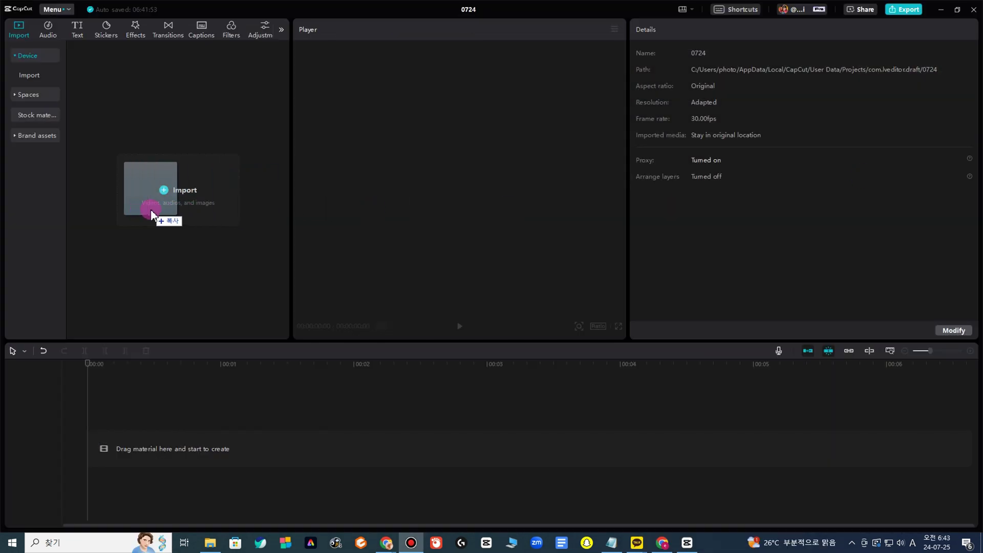
drag(106, 157, 74, 461)
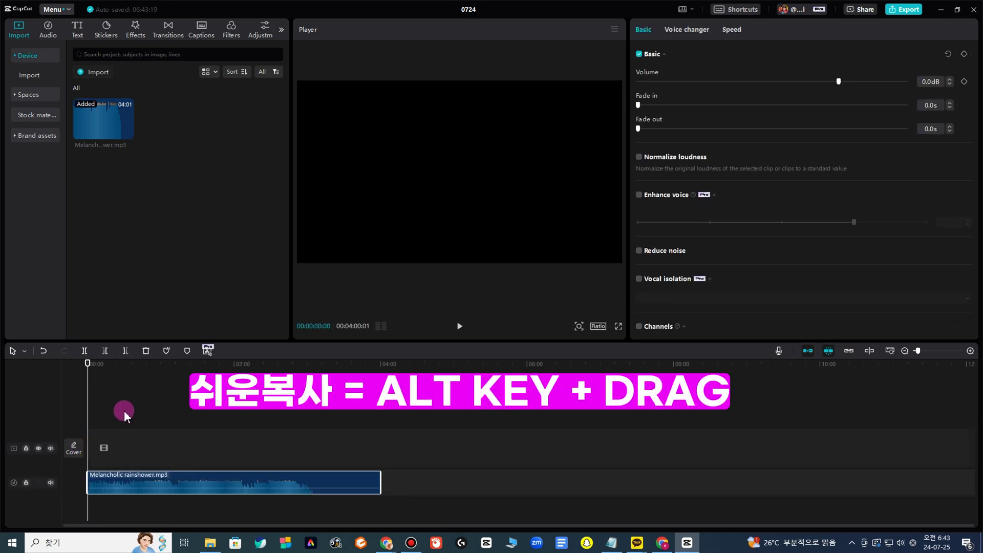
- Duplicate the Melancholic rainshower.mp3 clip onto a second audio track and apply vocal isolation with Keep vocal to the upper copy
click(135, 483)
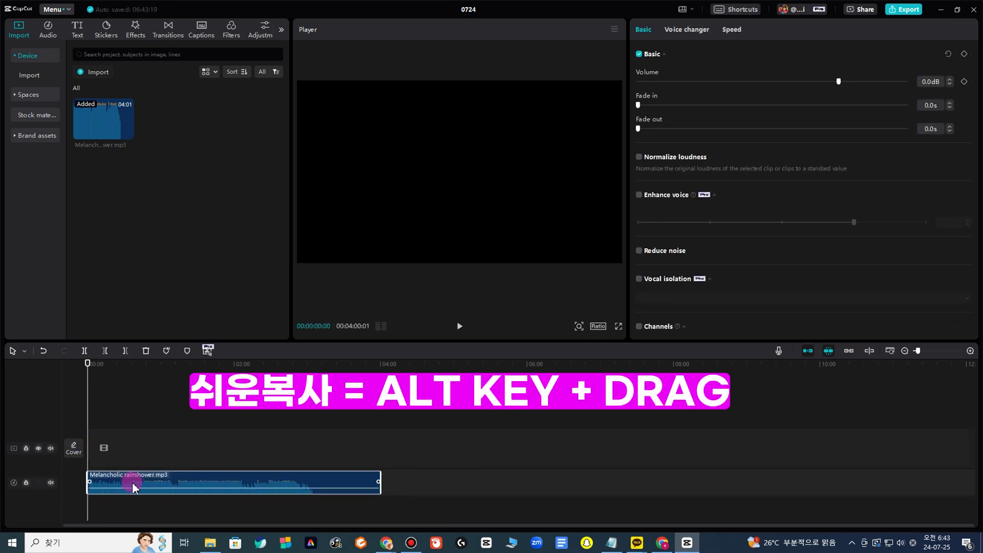
mouse_move(135, 483)
mouse_down()
mouse_move(134, 474)
mouse_move(128, 507)
mouse_move(122, 461)
mouse_move(125, 482)
mouse_up()
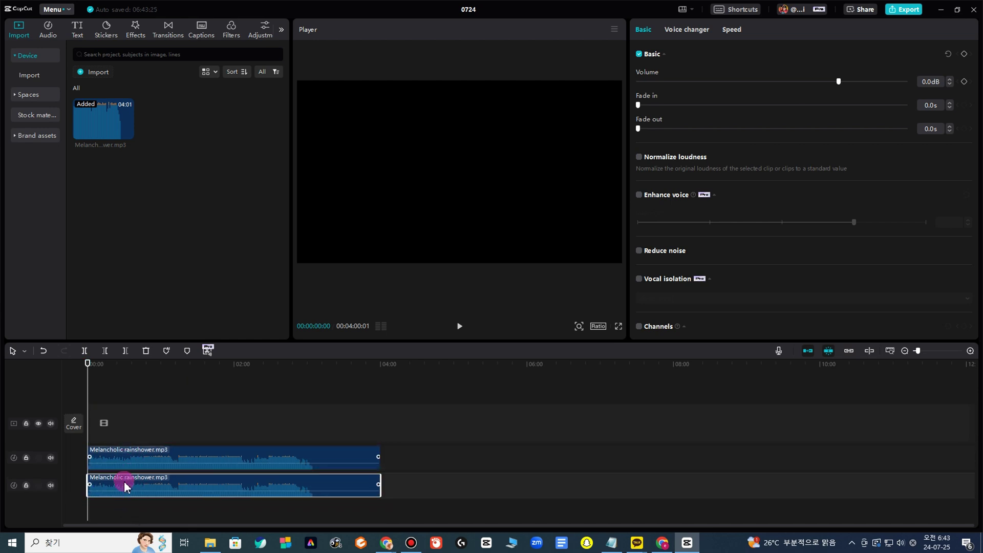
click(128, 457)
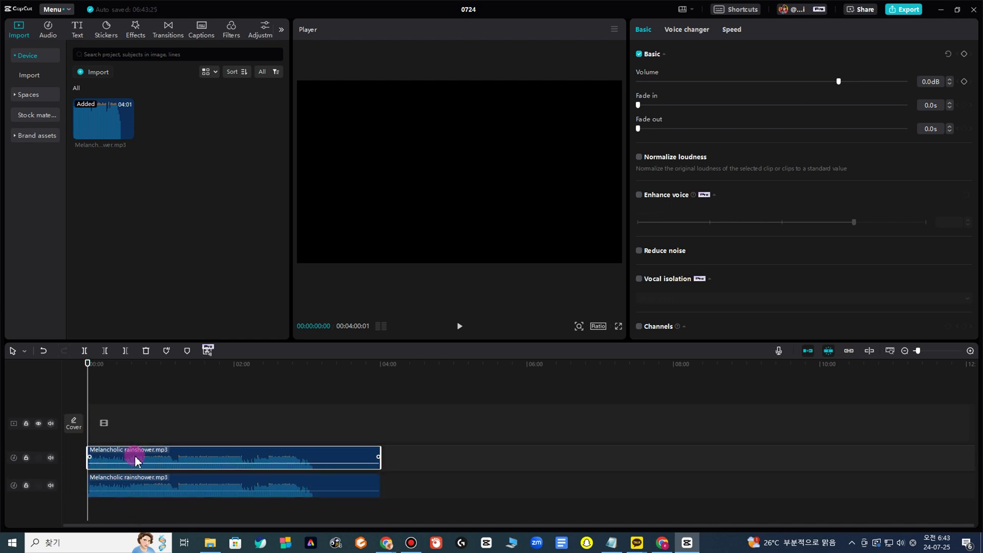
click(641, 279)
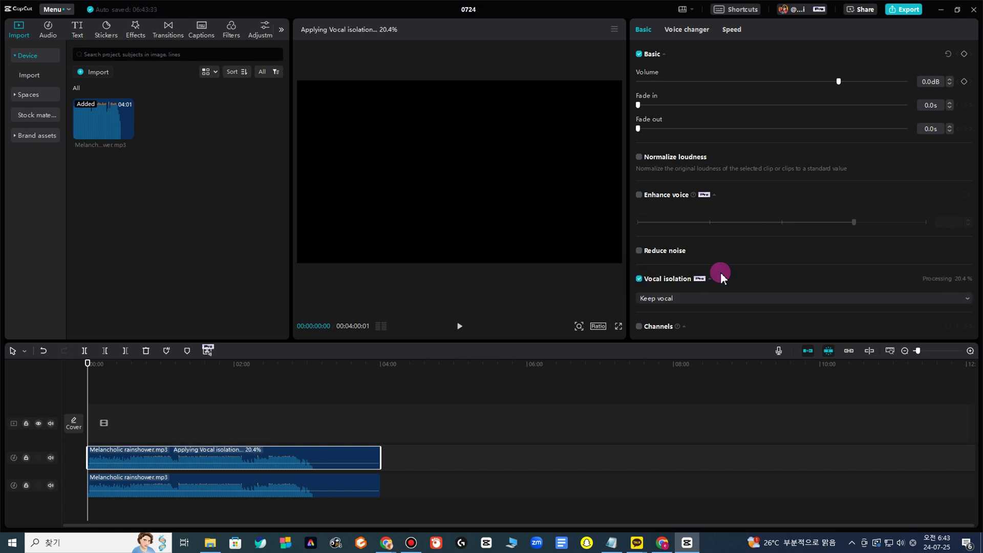
scroll(721, 276, down, 1)
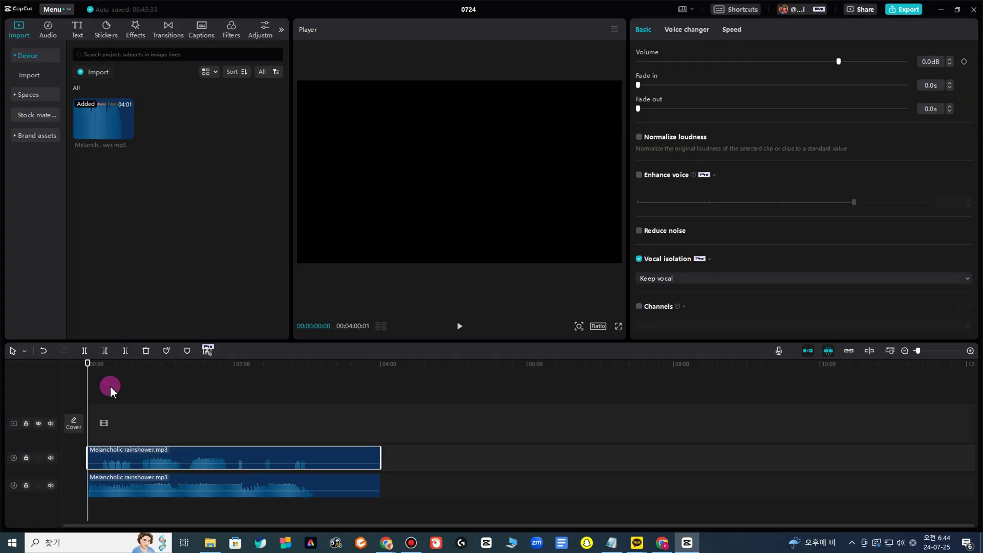
- Apply vocal isolation to the lower Melancholic rainshower.mp3 copy and set it to Remove vocal
click(0, 552)
click(639, 259)
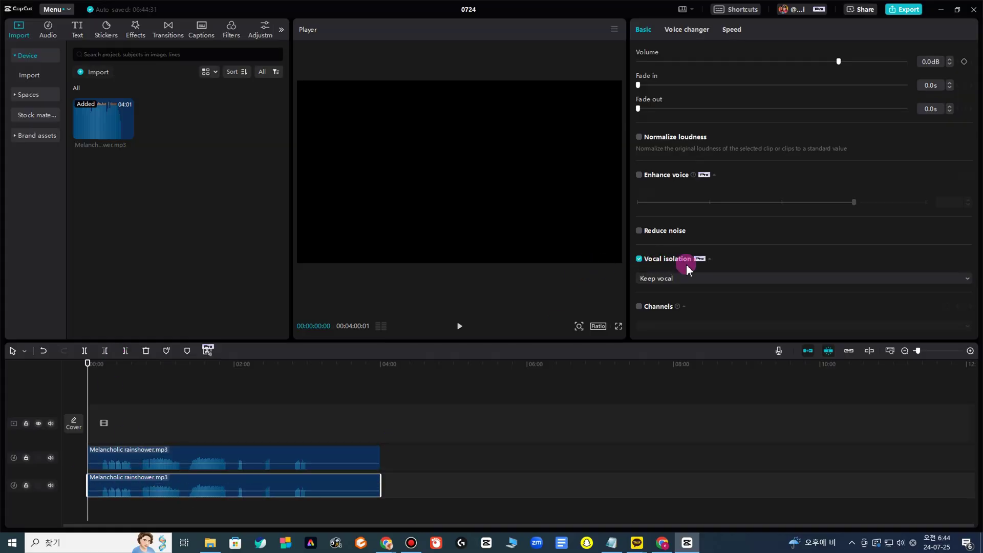
click(691, 278)
click(674, 295)
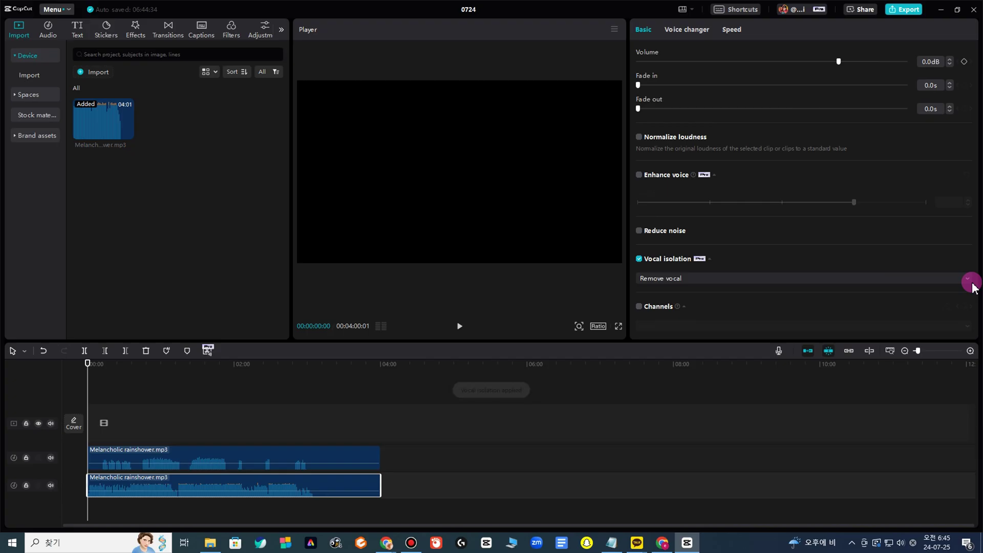
- Import the Suno Vocals and Instrumental MP3 stems and place them on separate tracks below, aligned to the timeline start
click(143, 451)
click(148, 473)
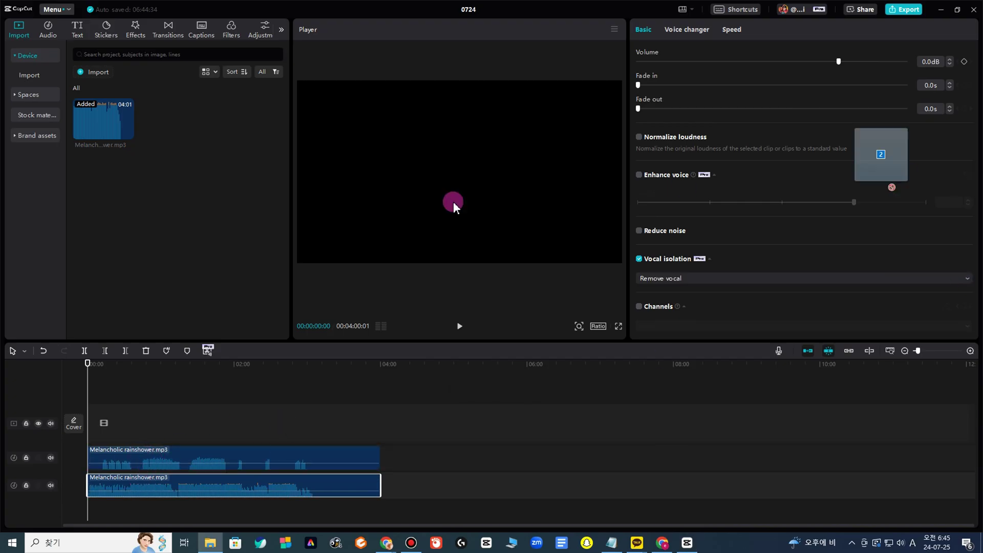
click(139, 242)
click(173, 130)
drag(236, 152, 92, 528)
drag(195, 148, 109, 499)
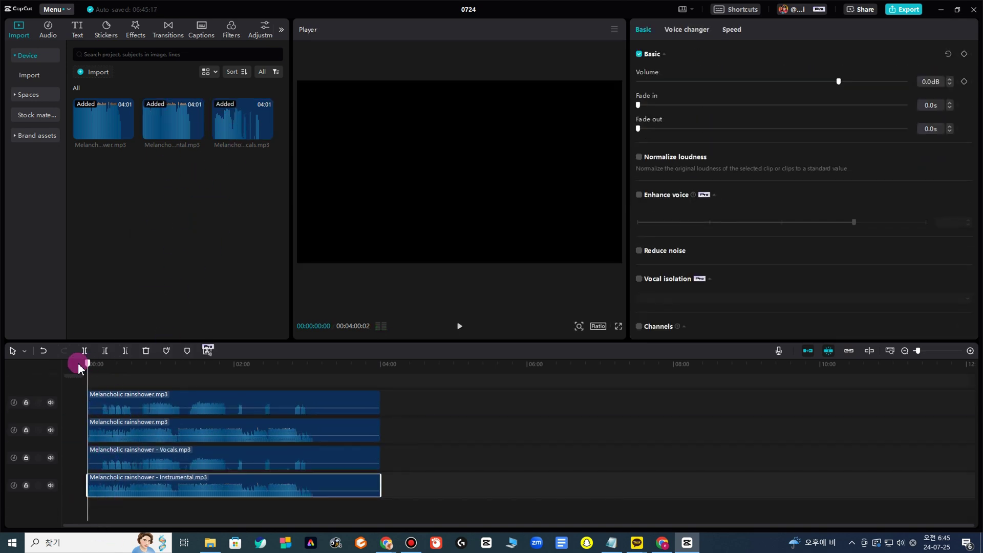
- Mute the other three tracks and listen to the vocal isolated in CapCut from about 10 seconds
click(50, 429)
click(50, 458)
click(50, 485)
drag(86, 408, 102, 370)
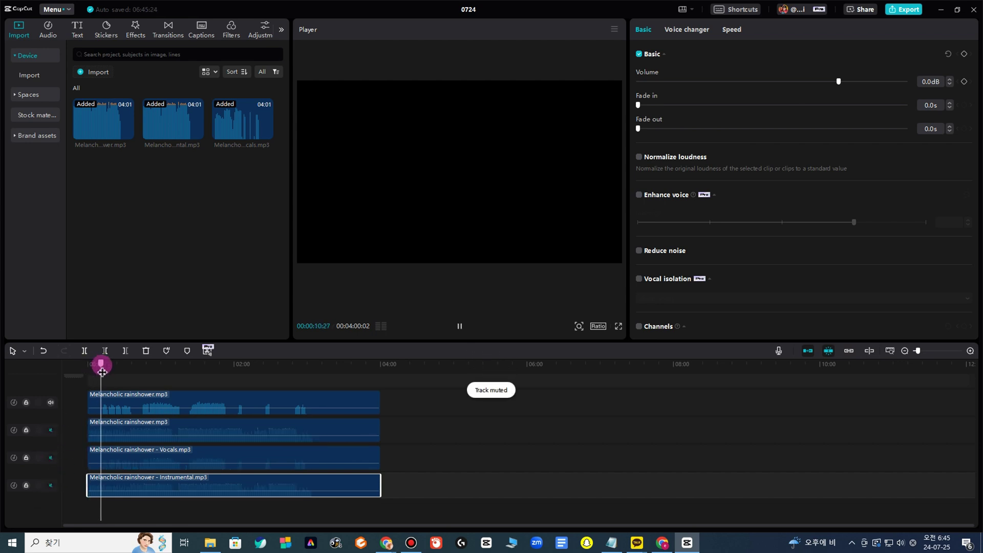
click(921, 351)
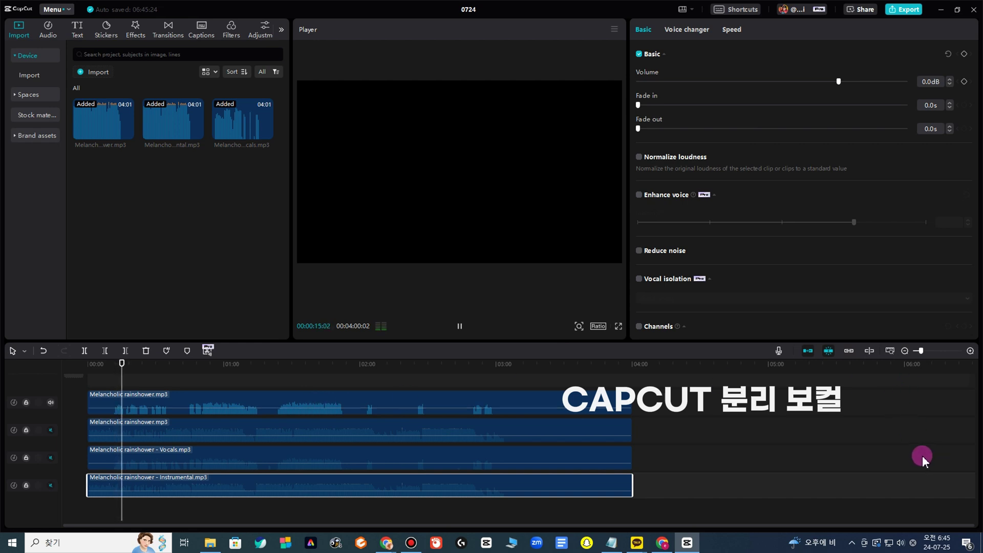
click(923, 351)
click(925, 350)
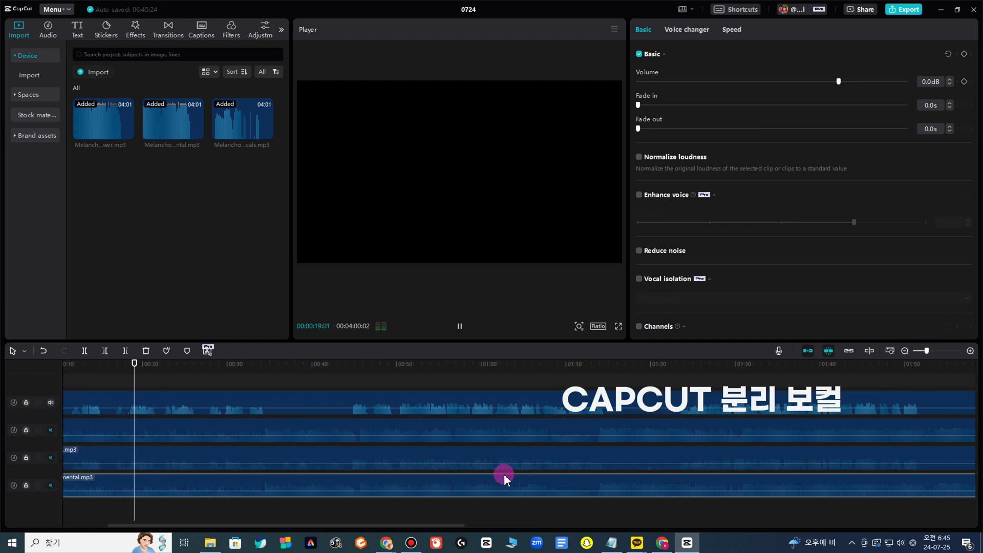
scroll(504, 474, left, 3)
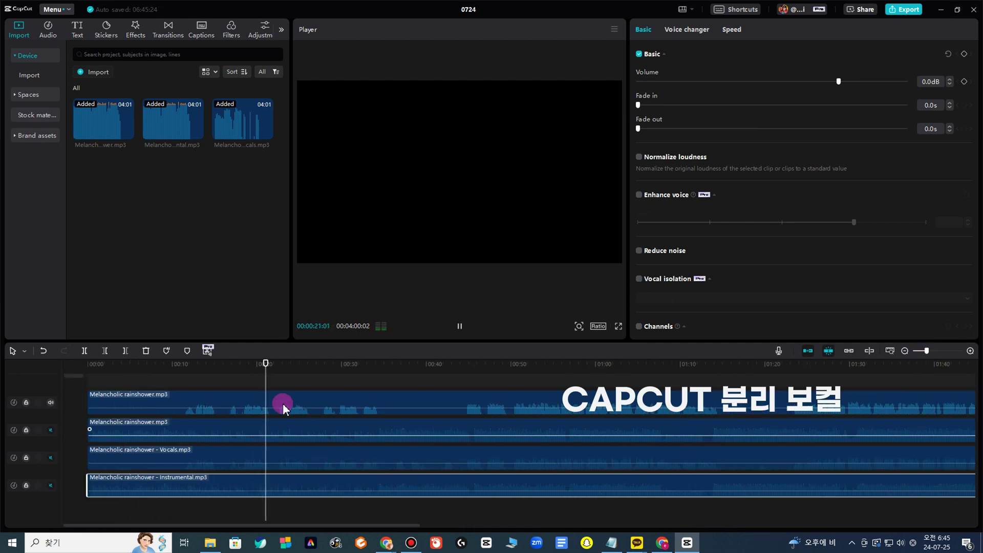
click(266, 364)
- Unmute only the Melancholic rainshower - Vocals.mp3 track and play the same passage from about 10 seconds for comparison
drag(267, 364, 176, 364)
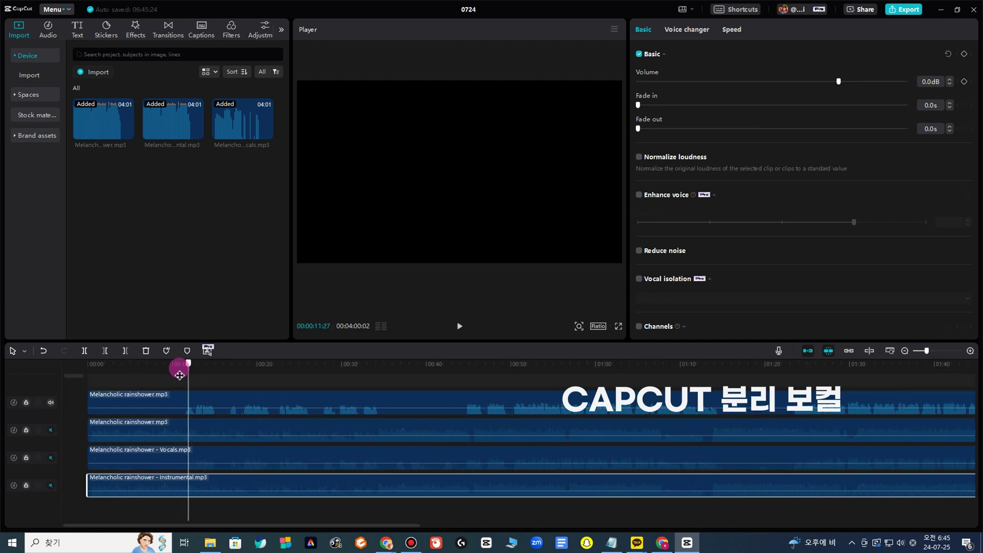
click(51, 402)
click(48, 485)
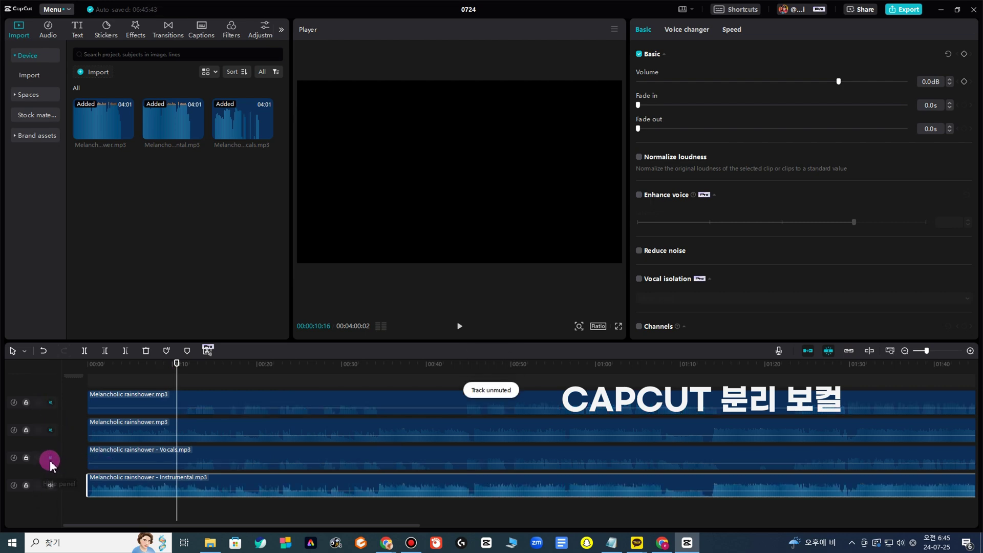
click(51, 458)
click(50, 484)
key(space)
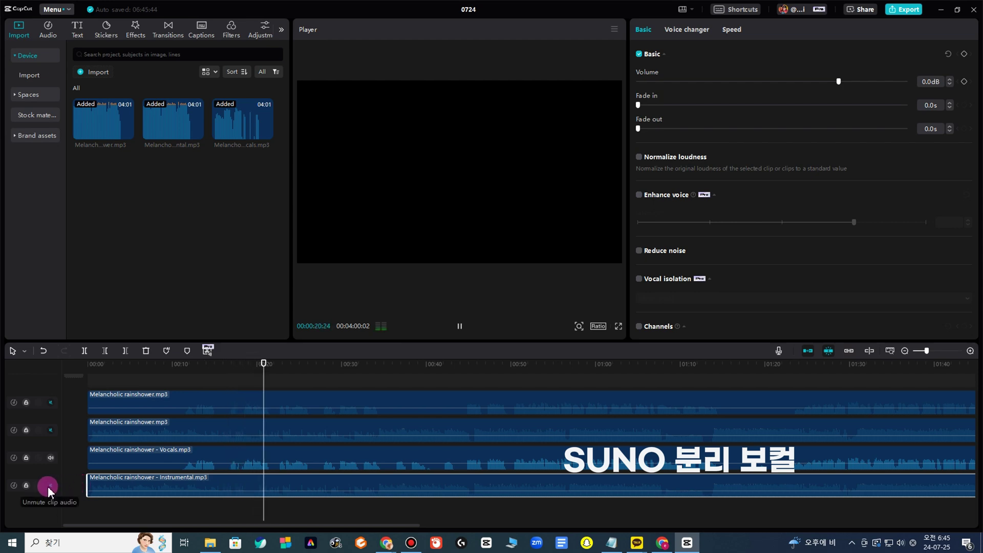
key(space)
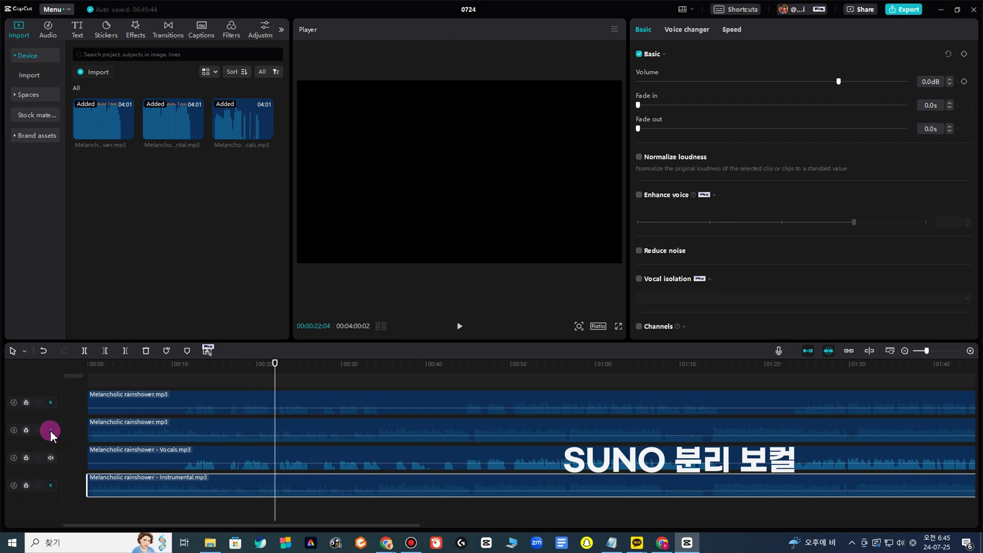
- Leave only the copy with its vocal removed unmuted and listen from the start, skipping ahead to about 11 seconds
click(51, 430)
click(51, 402)
click(50, 484)
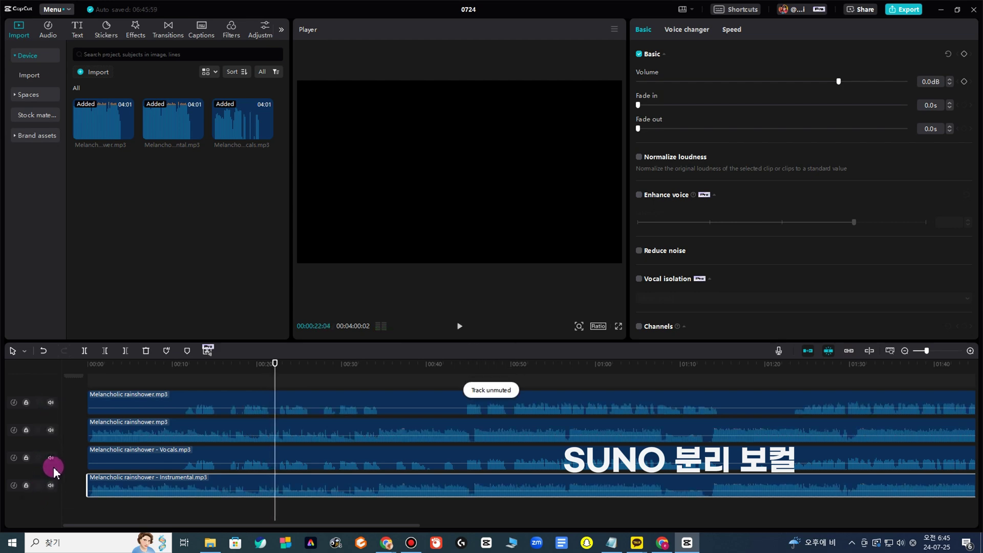
click(50, 457)
click(50, 485)
drag(179, 390, 75, 368)
click(50, 403)
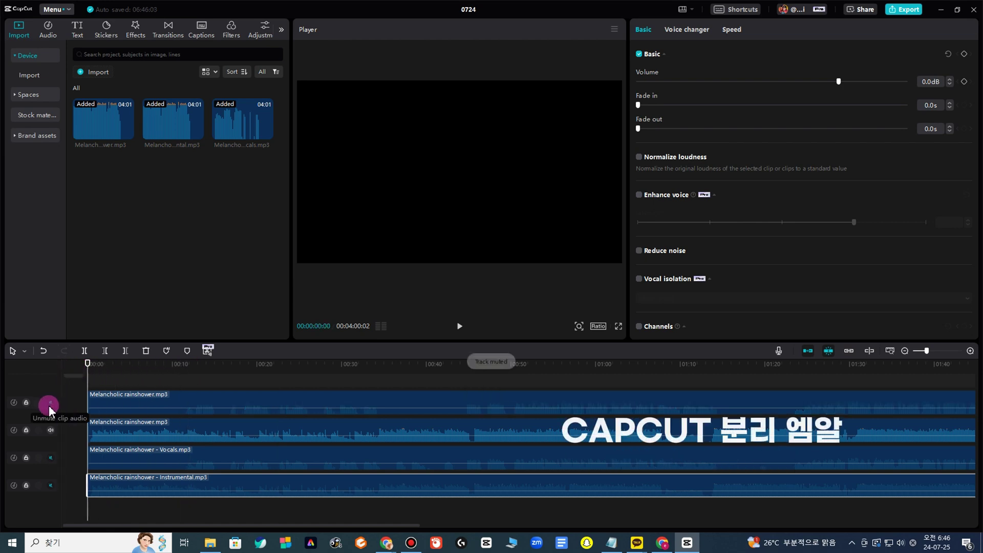
key(space)
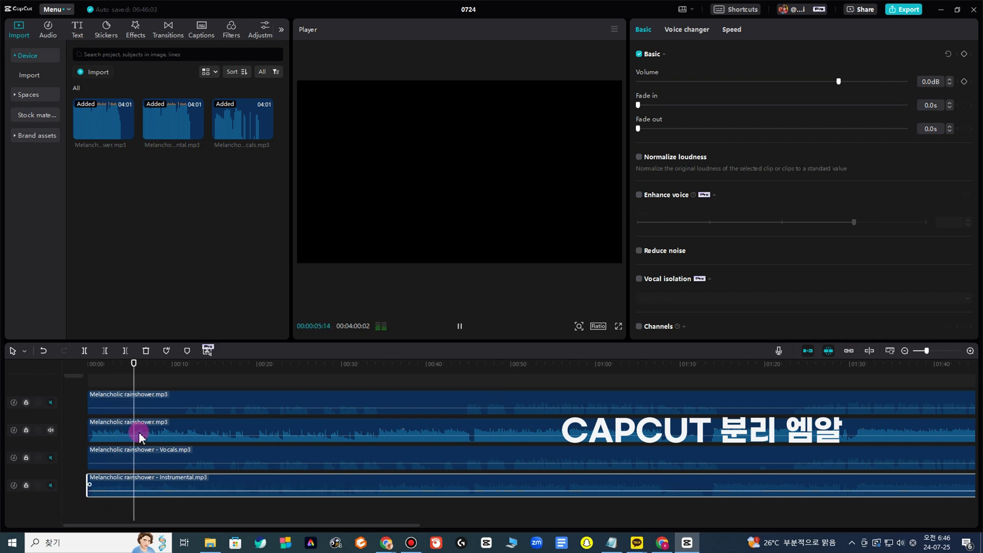
drag(139, 368, 181, 376)
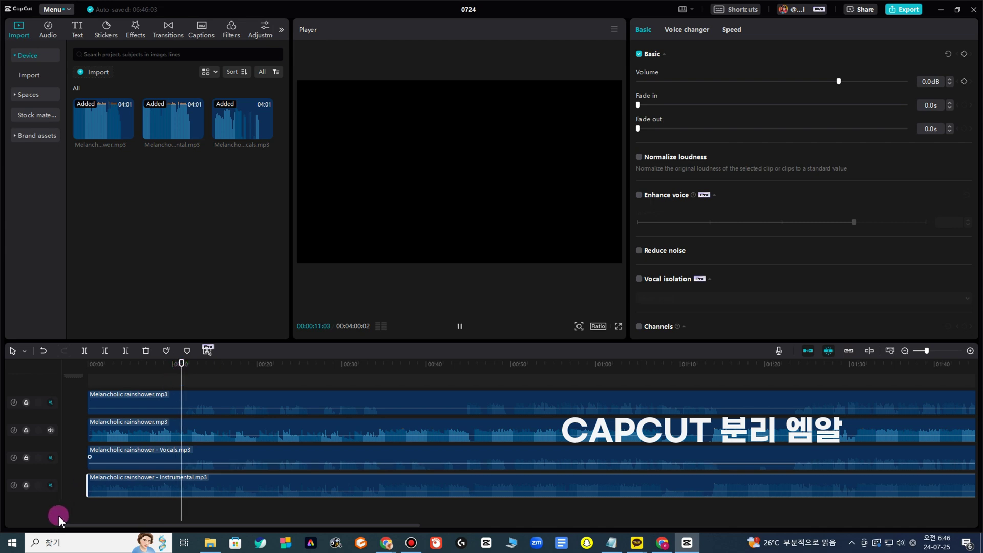
key(space)
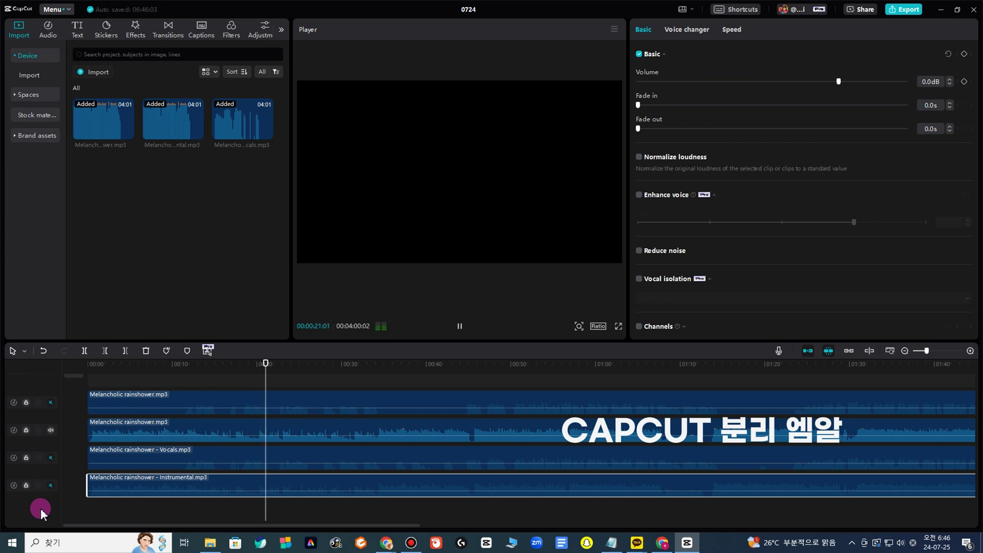
key(space)
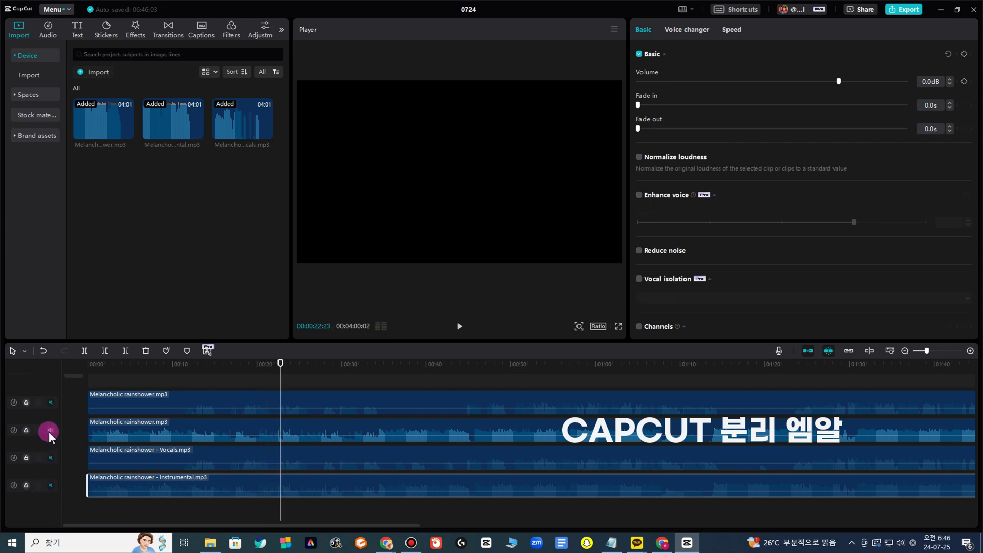
- Switch the audible track to Melancholic rainshower - Instrumental.mp3 and play it from about 10 seconds for comparison
click(49, 430)
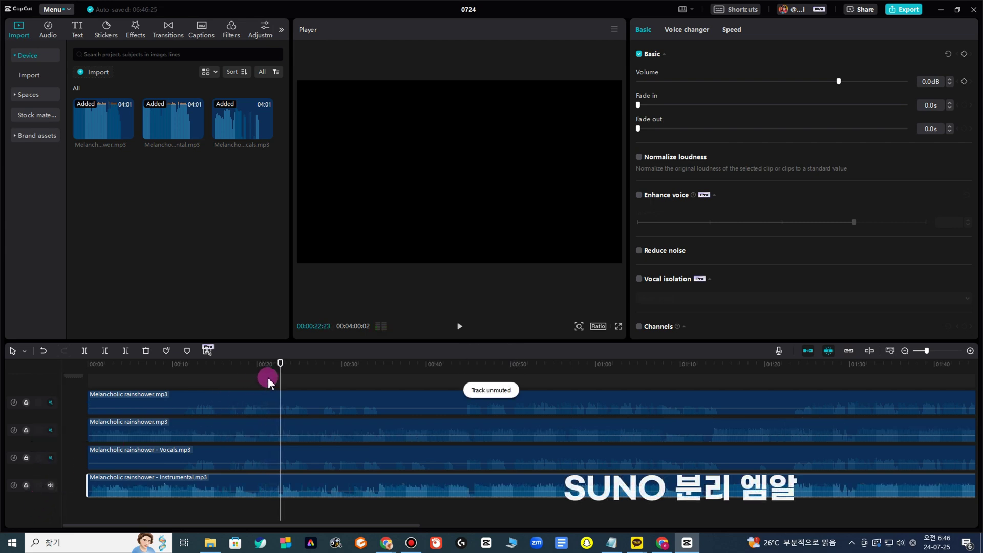
drag(277, 363, 178, 378)
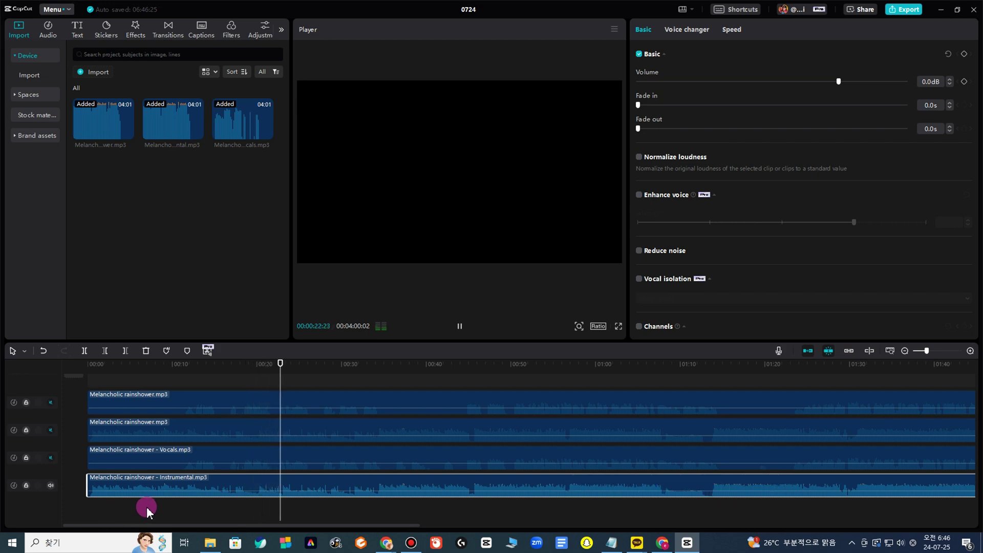
key(space)
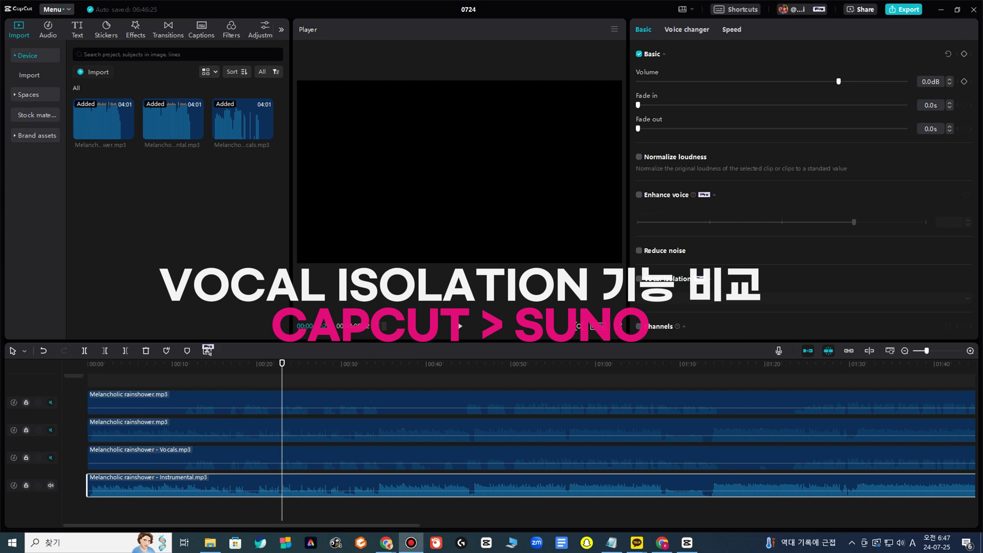
- Delete the copy with its vocal removed and the Suno Vocals and Instrumental clips from the timeline
click(127, 431)
key(Delete)
click(117, 459)
key(Delete)
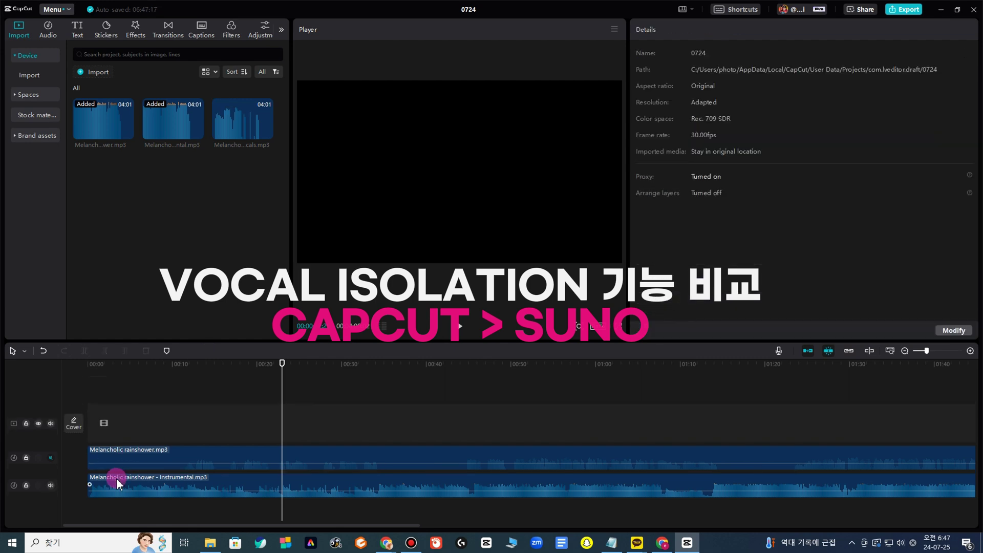
click(116, 478)
key(Delete)
- Turn off vocal isolation on the remaining Melancholic rainshower.mp3 clip, unmute its track and play it from the start
click(159, 408)
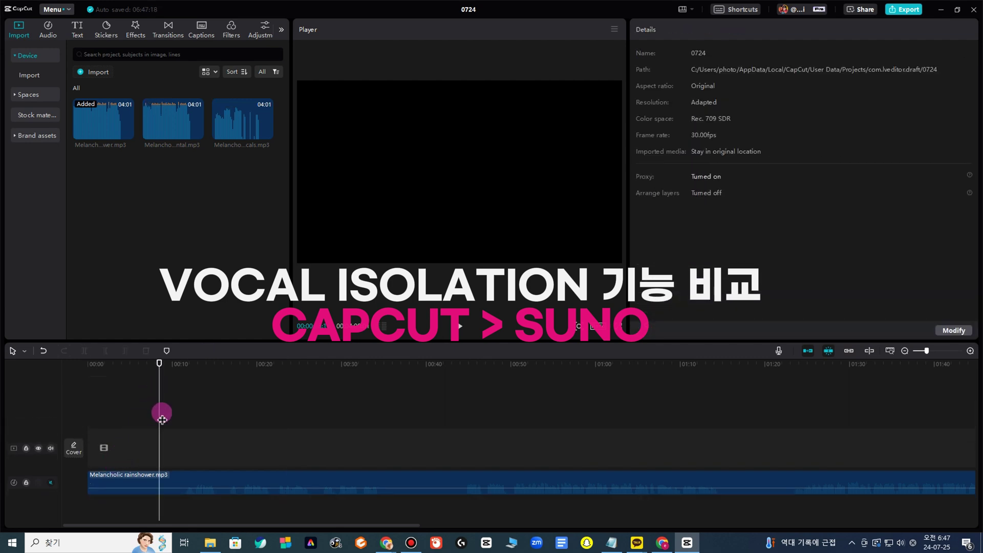
click(173, 474)
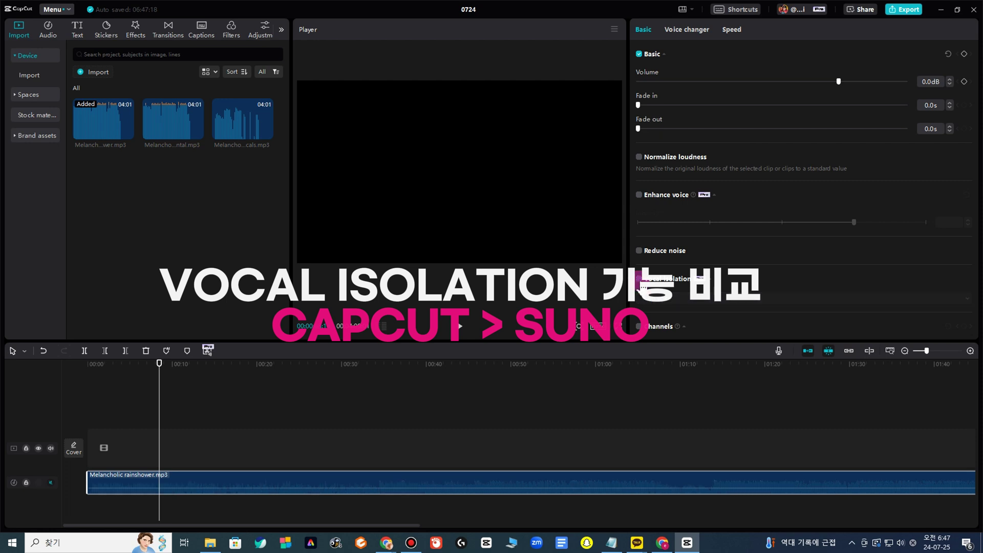
click(50, 483)
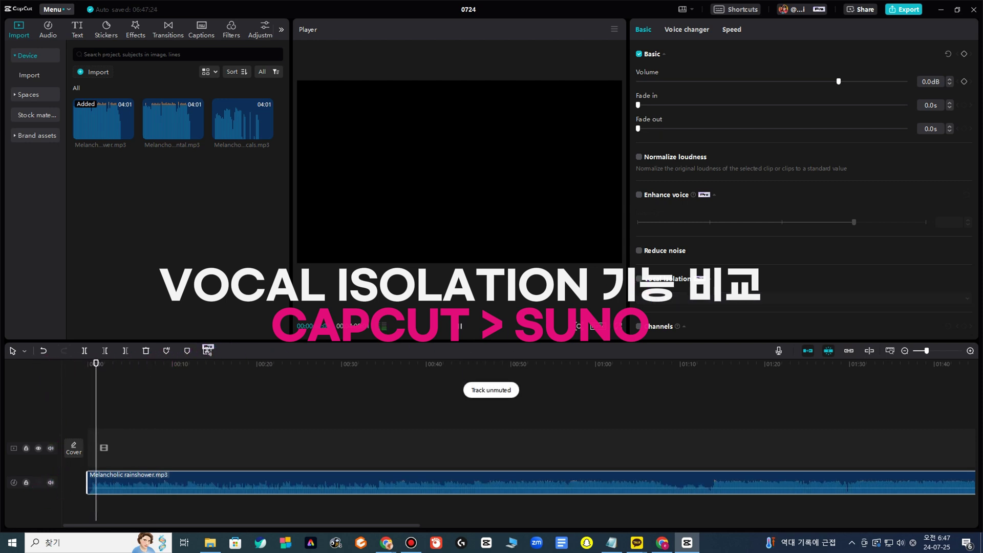